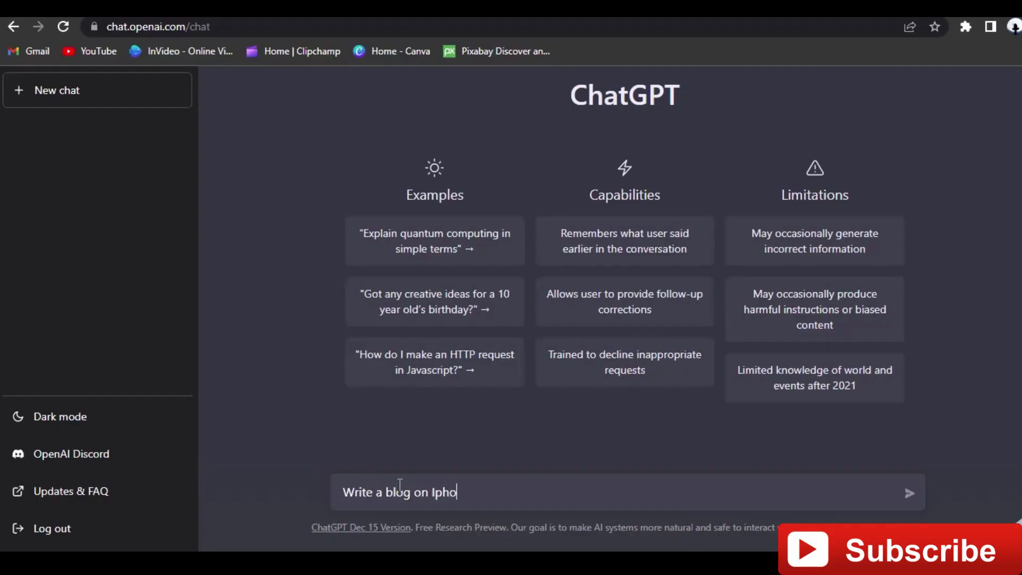
# Step: Request a blog on the iPhone 13, read through the reply and regenerate the response
pyautogui.press('Return')
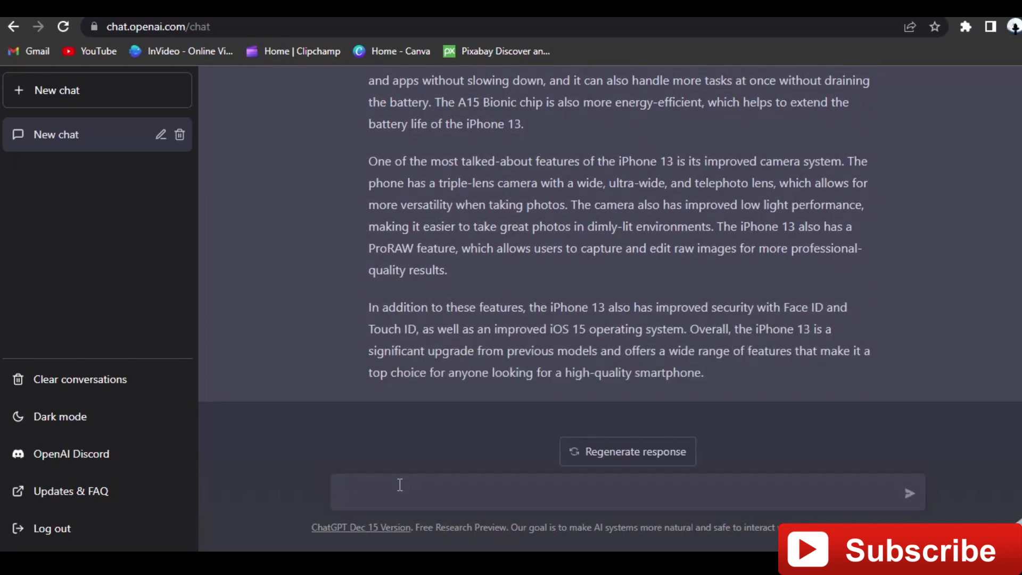
pyautogui.scroll(5, 454, 307)
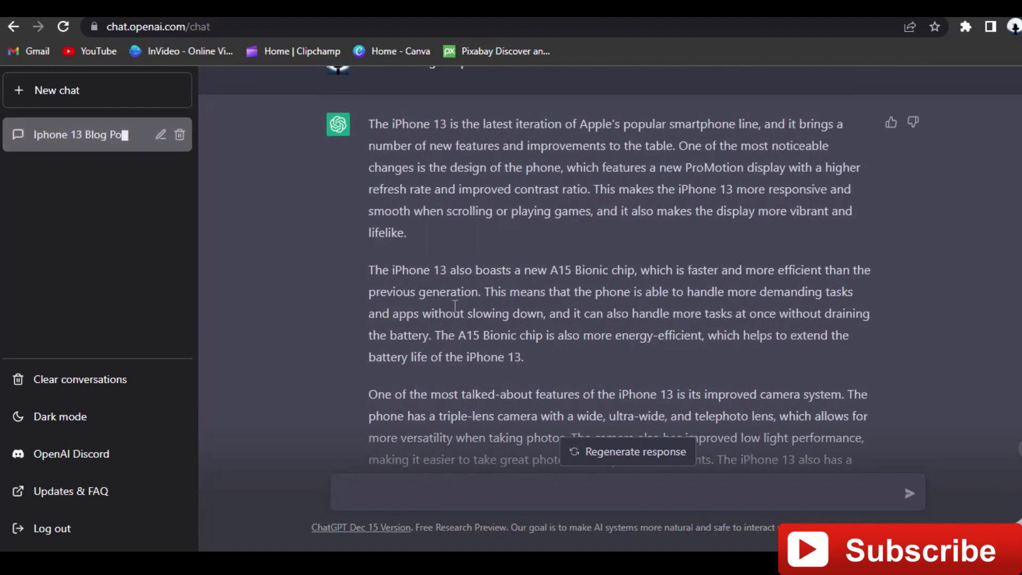
pyautogui.scroll(-1, 455, 307)
pyautogui.scroll(-4, 455, 307)
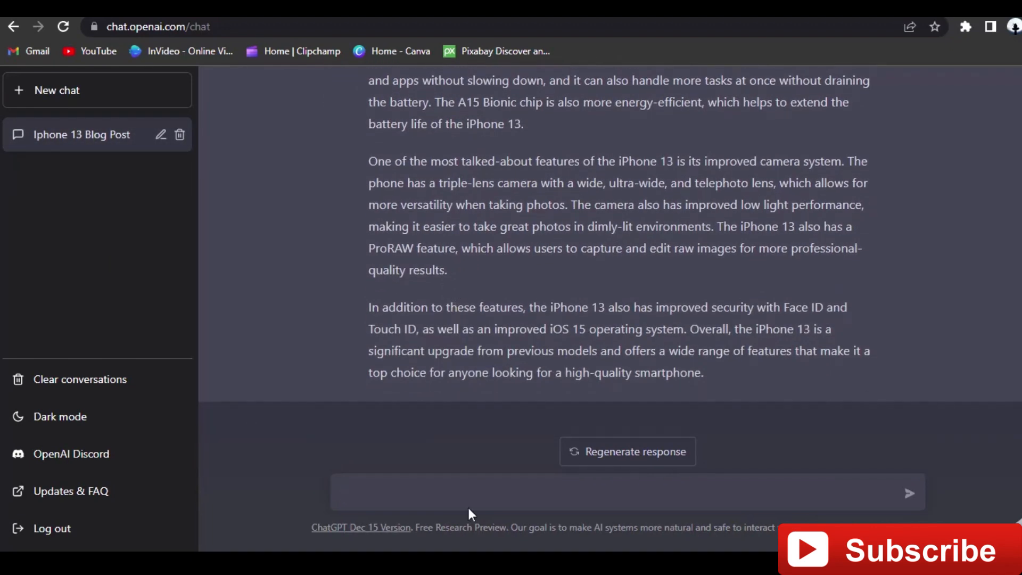
pyautogui.click(659, 451)
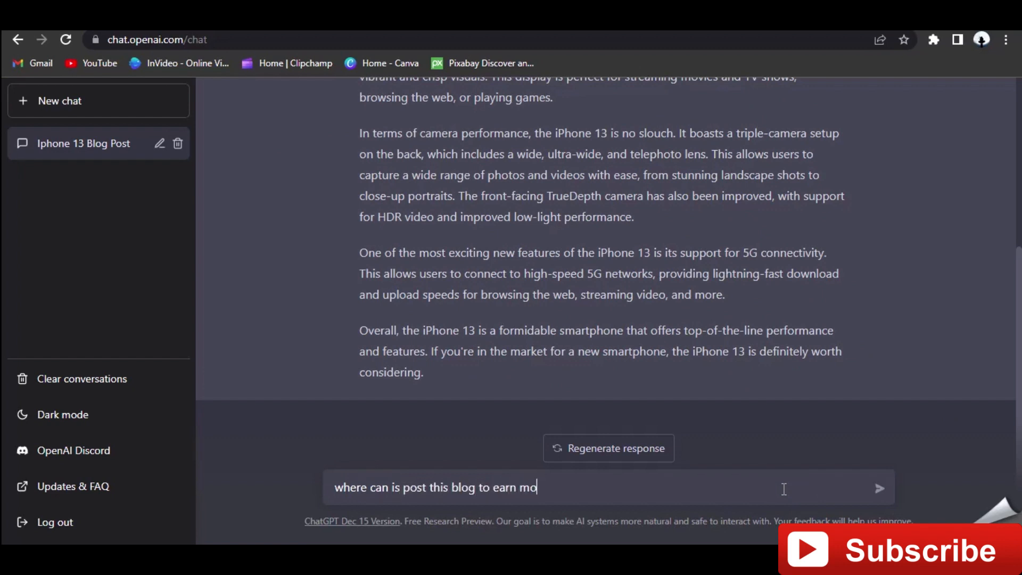
# Step: Ask where this blog can be posted to earn money
pyautogui.write('?')
pyautogui.press('Return')
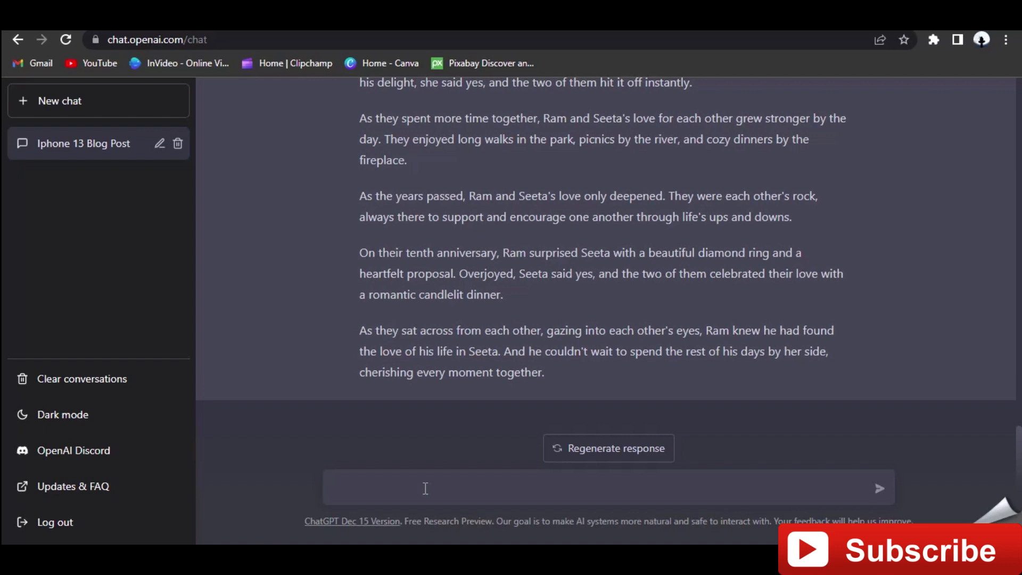
# Step: Request a romantic story with male lead "Ram" and female lead "Seetha", and skim the generated story
pyautogui.write('Write a romantic story with male lead as "Ram" and female lead as "Seeta"')
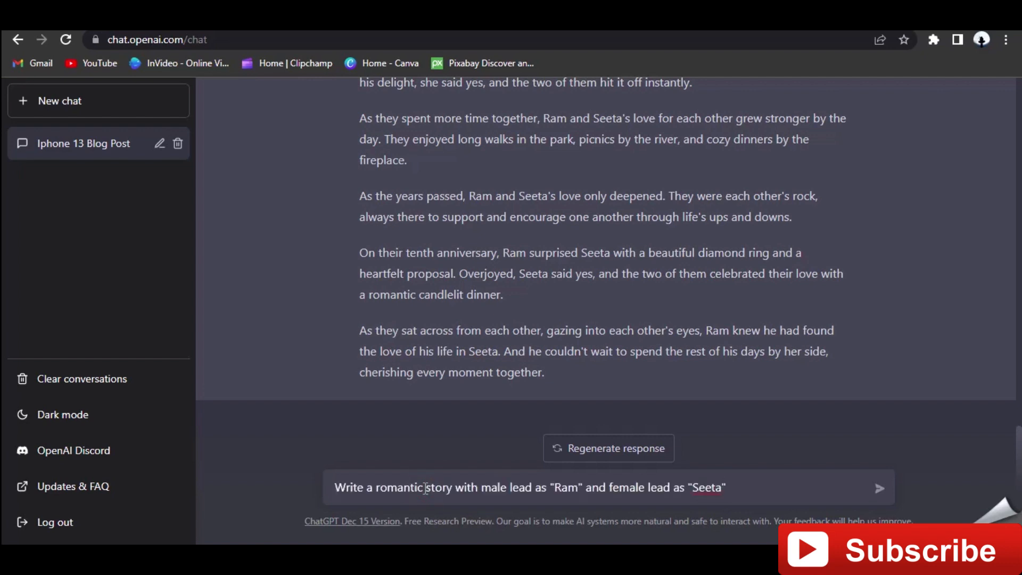
pyautogui.rightClick(707, 487)
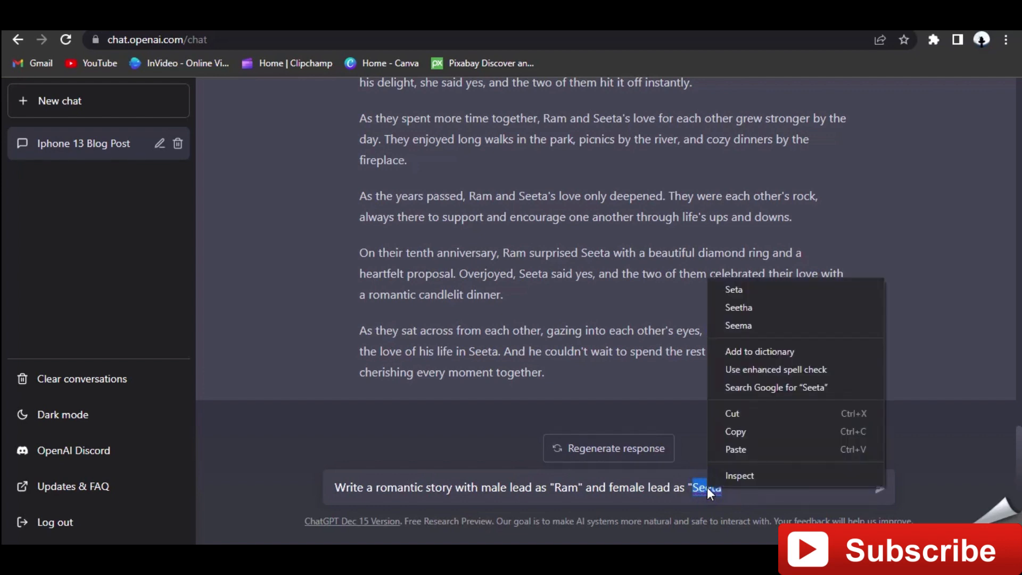
pyautogui.click(737, 304)
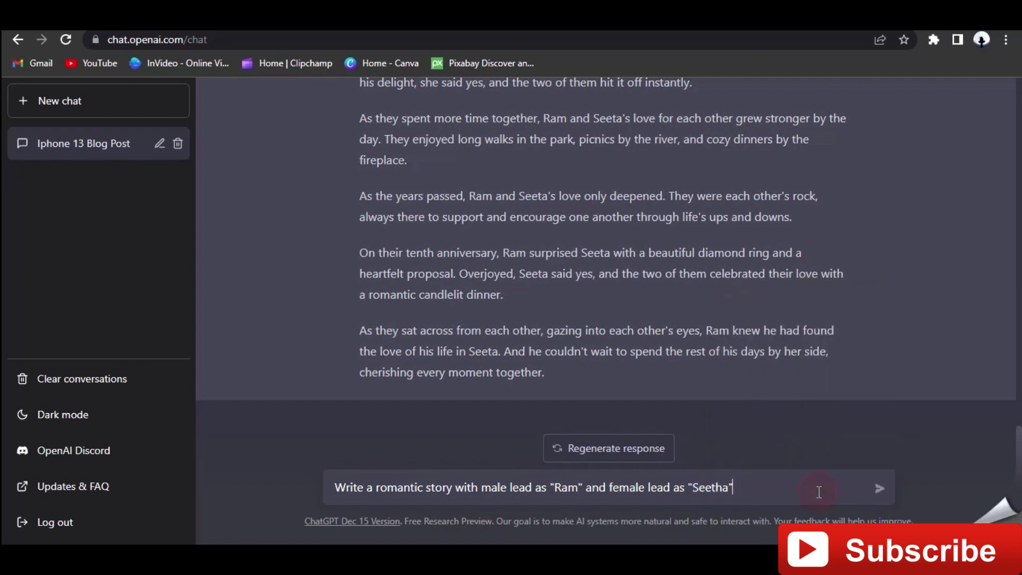
pyautogui.press('Return')
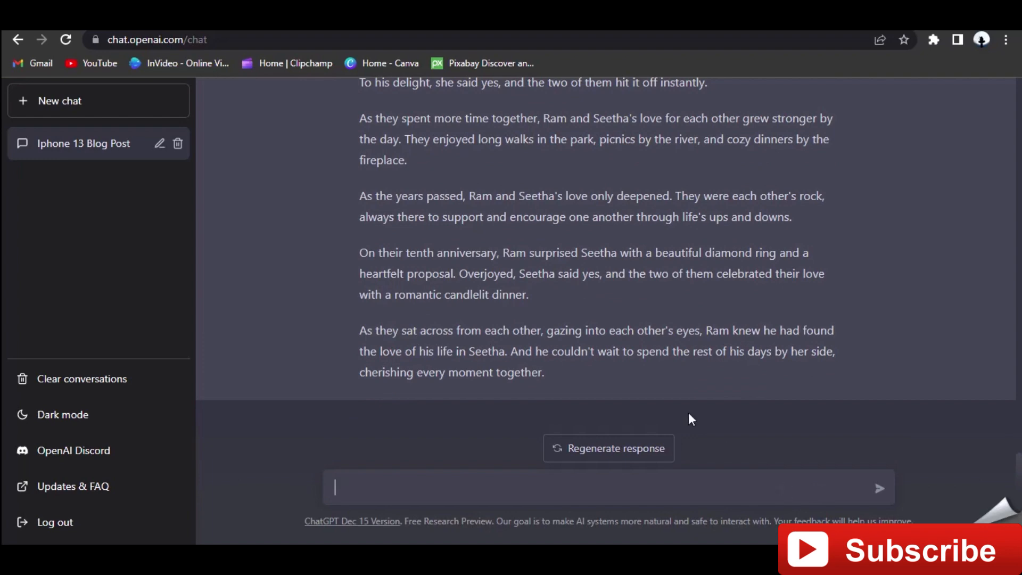
pyautogui.scroll(4, 681, 405)
pyautogui.scroll(-4, 677, 403)
pyautogui.scroll(1, 676, 403)
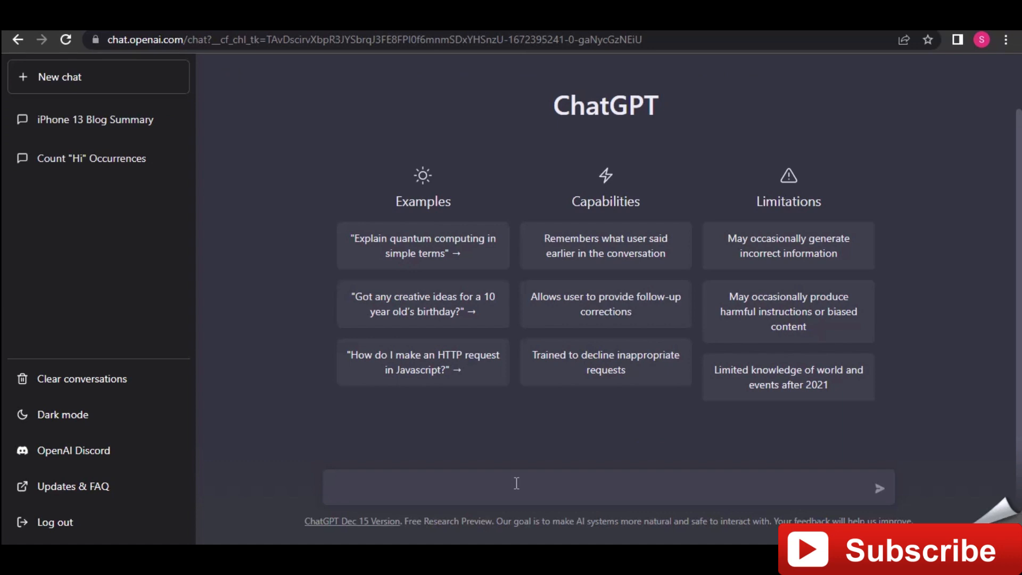
# Step: In a new chat, request a horror story with male lead "Ram" and female lead "Seetha", and skim the result
pyautogui.click(507, 484)
pyautogui.write('Write a horror story with male lead as "Ram" and female lead as "Seetha"')
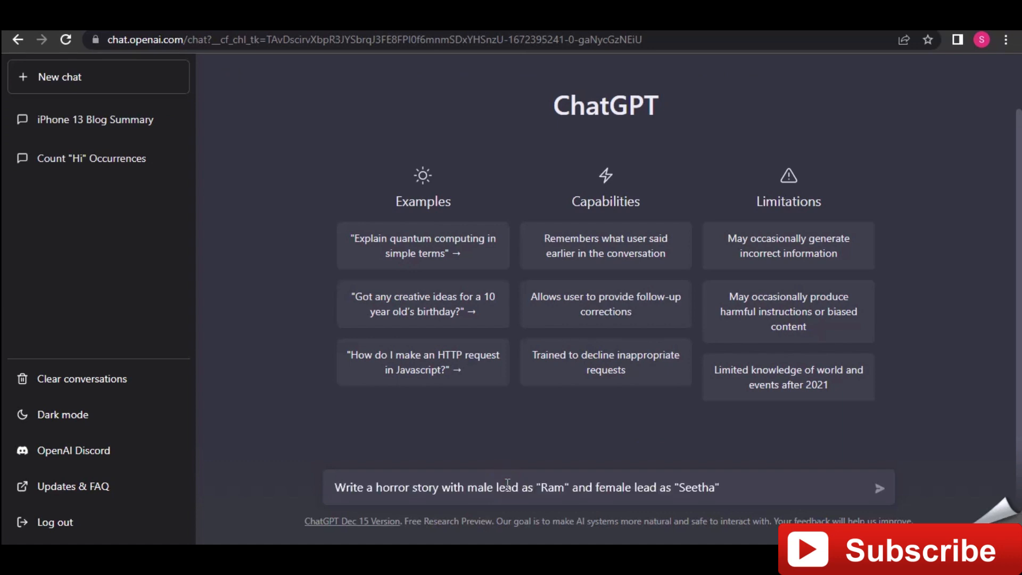
pyautogui.doubleClick(396, 485)
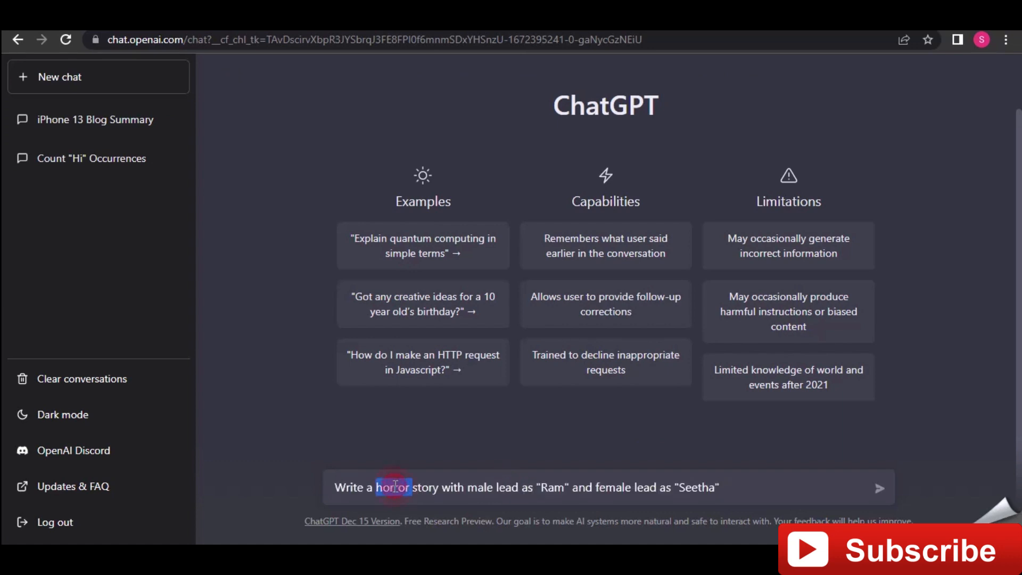
pyautogui.click(457, 439)
pyautogui.click(879, 488)
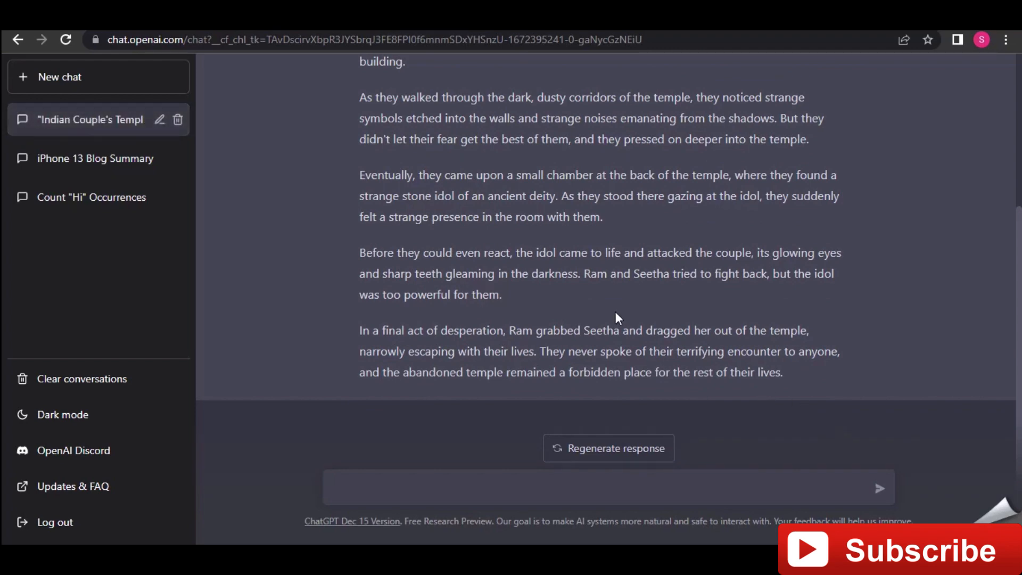
pyautogui.scroll(4, 614, 311)
pyautogui.scroll(-4, 616, 311)
# Step: Ask for a script for a YouTube video of introduction to programming languages
pyautogui.click(425, 488)
pyautogui.write('write a script for a youtube video of introduction to programming languages.')
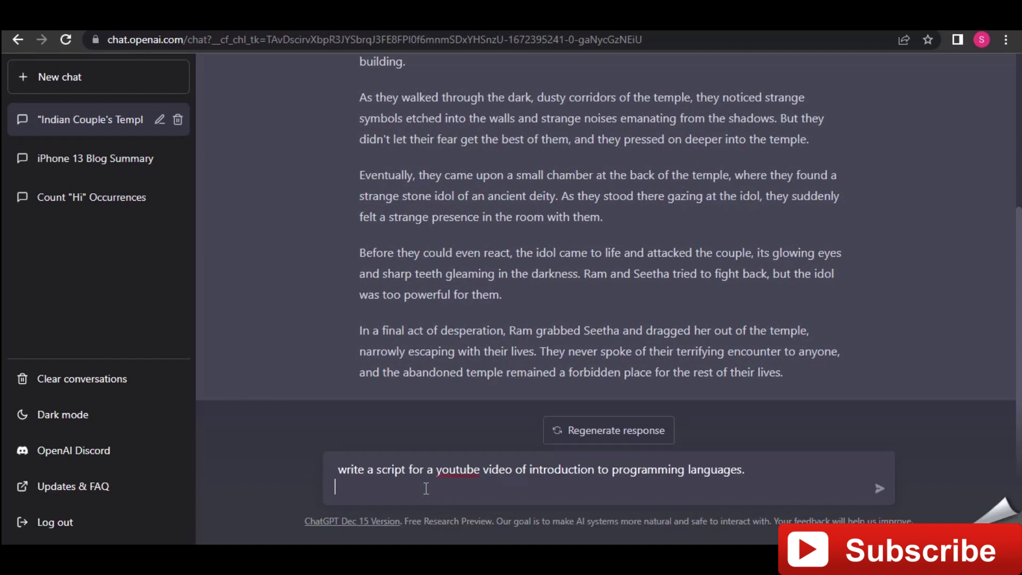
pyautogui.press('Return')
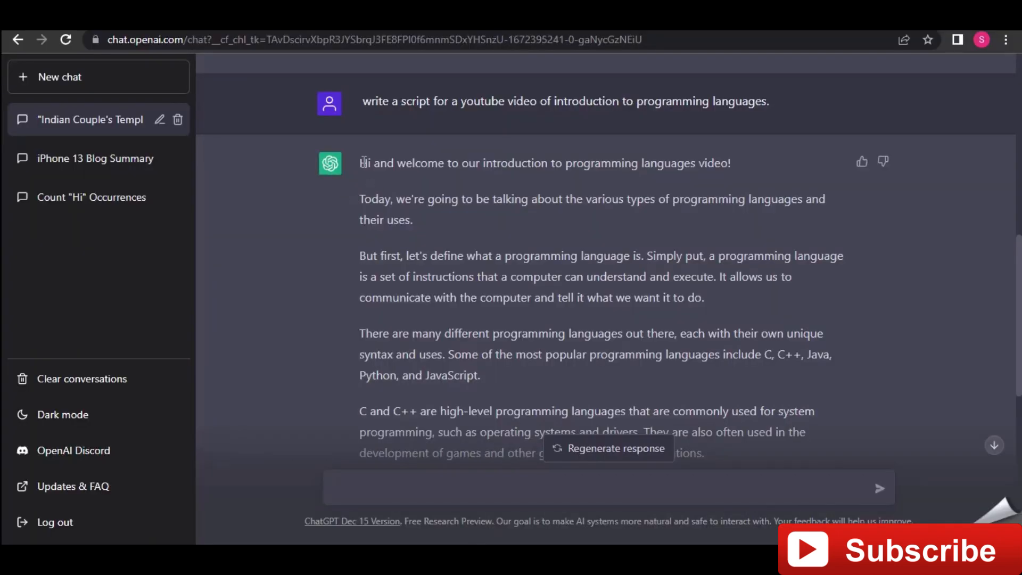
# Step: Copy the script's first four paragraphs, start a new video in Clipchamp and paste them into its text to speech
pyautogui.moveTo(360, 163); pyautogui.dragTo(503, 377)
pyautogui.hotkey('ctrl', 'c')
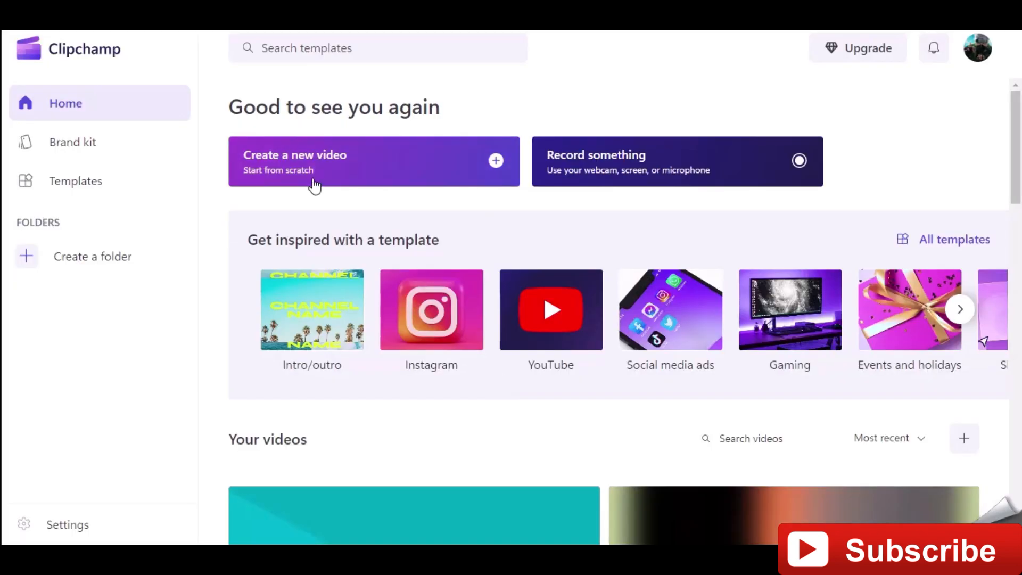
pyautogui.click(313, 179)
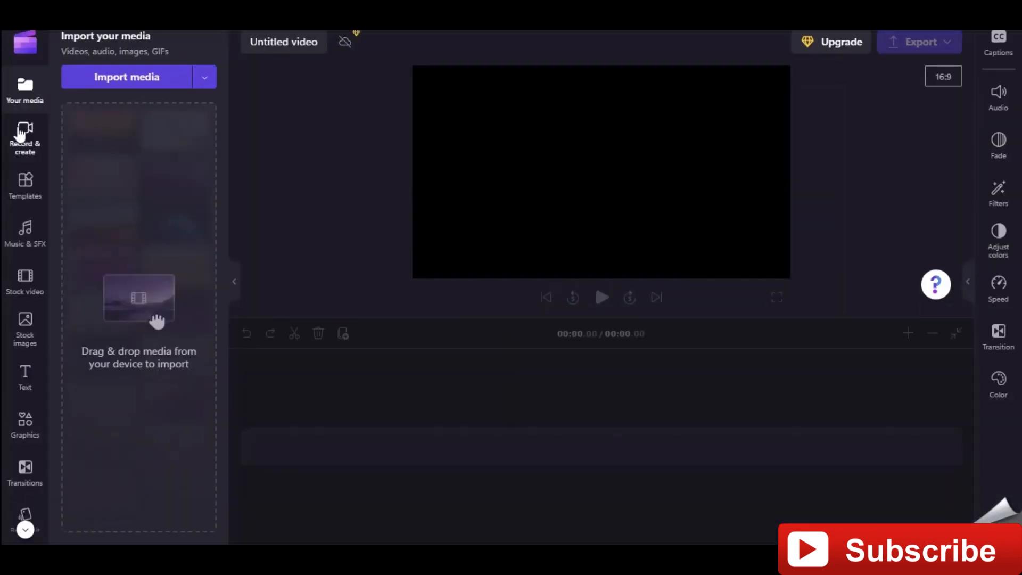
pyautogui.click(19, 132)
pyautogui.click(107, 333)
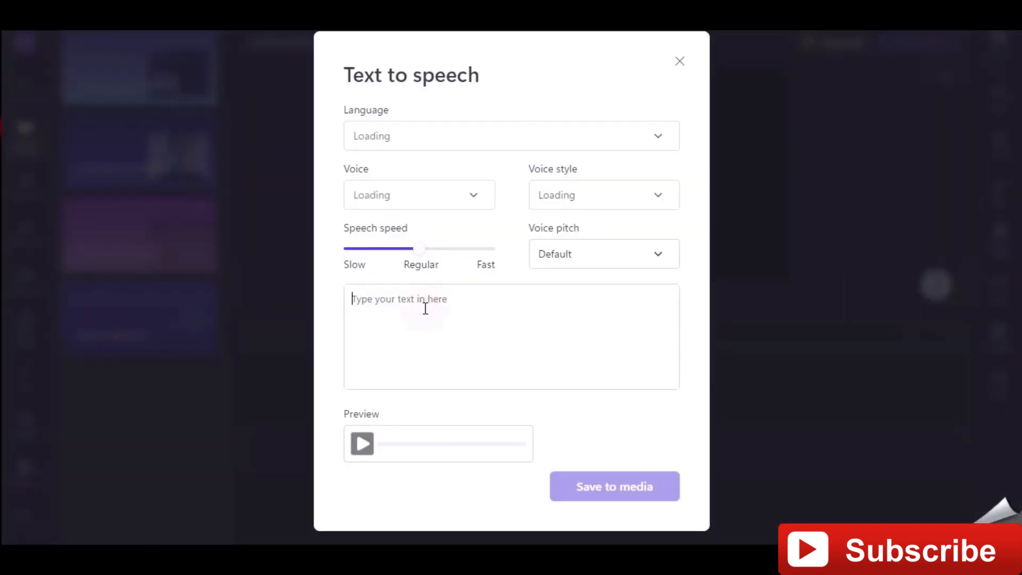
pyautogui.hotkey('ctrl', 'v')
# Step: Copy the script's paragraphs on C and C++, Java, Python and JavaScript from ChatGPT and append them to Clipchamp's text-to-speech text
pyautogui.scroll(-1, 424, 306)
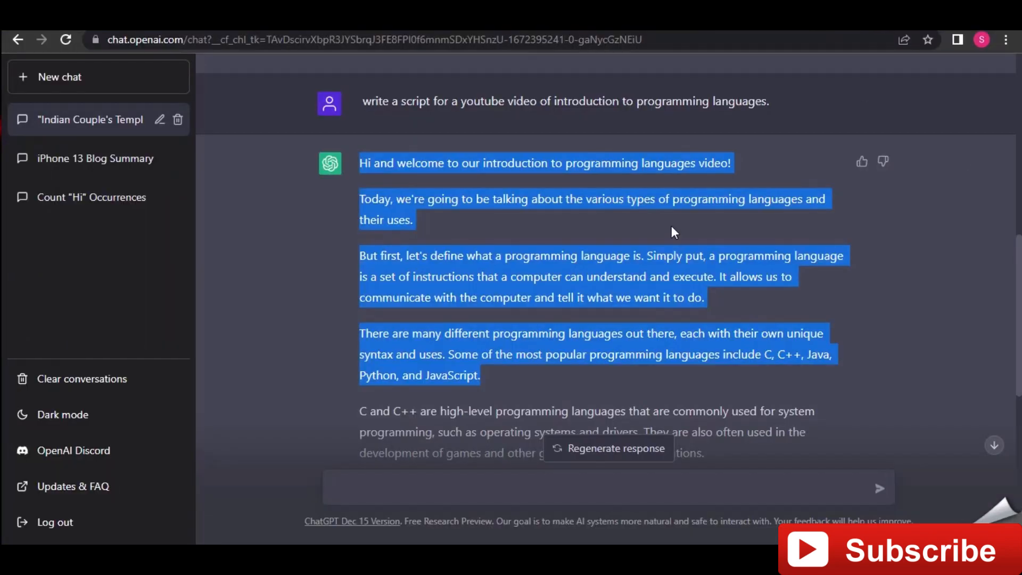
pyautogui.scroll(-4, 444, 295)
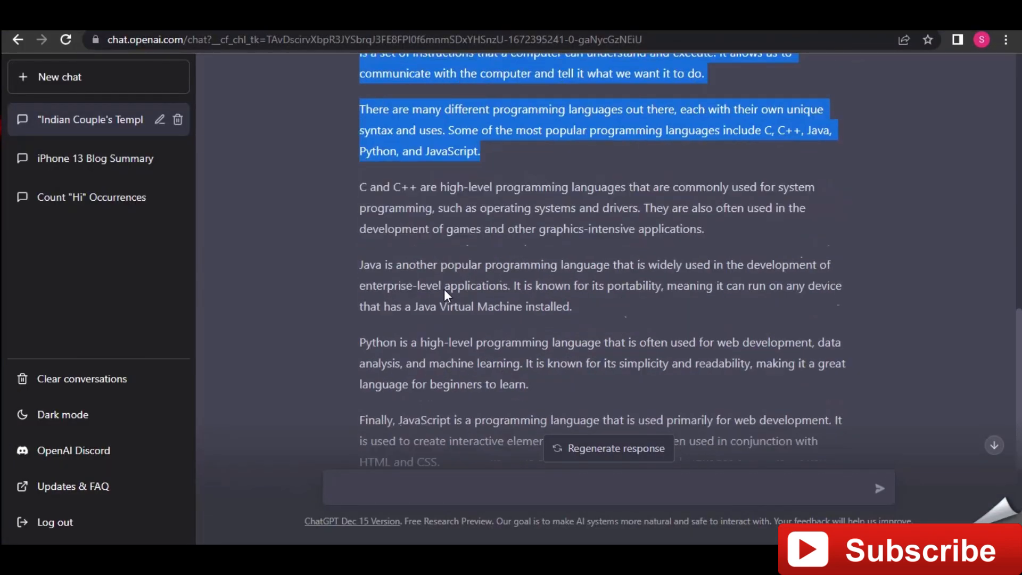
pyautogui.moveTo(358, 105); pyautogui.dragTo(632, 403)
pyautogui.hotkey('ctrl', 'c')
pyautogui.hotkey('alt', 'Tab')
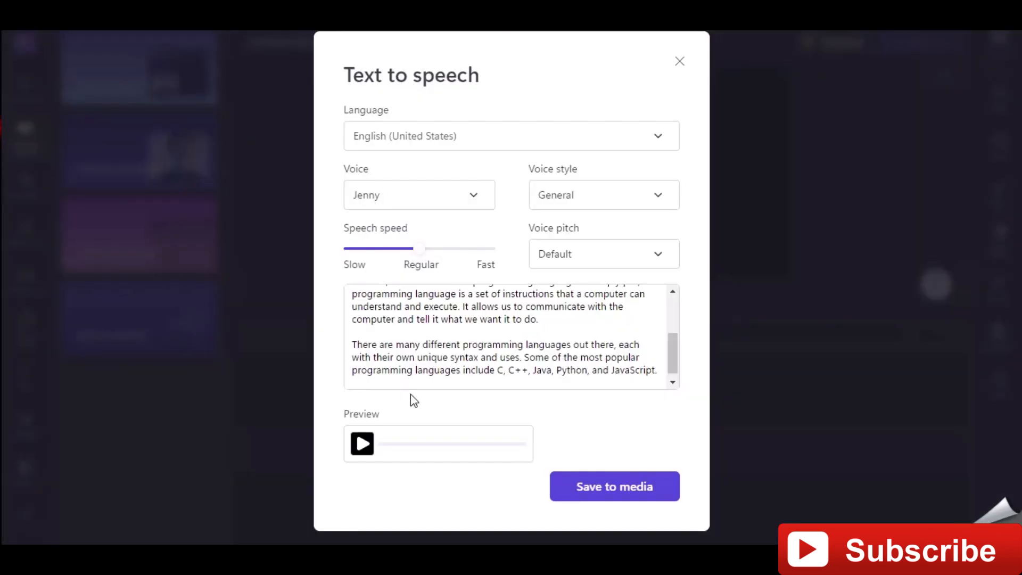
pyautogui.hotkey('ctrl', 'v')
# Step: Copy the script's two closing paragraphs from ChatGPT and append them to the text-to-speech text in Clipchamp
pyautogui.hotkey('alt', 'Tab')
pyautogui.scroll(-1, 354, 340)
pyautogui.moveTo(354, 344); pyautogui.dragTo(430, 475)
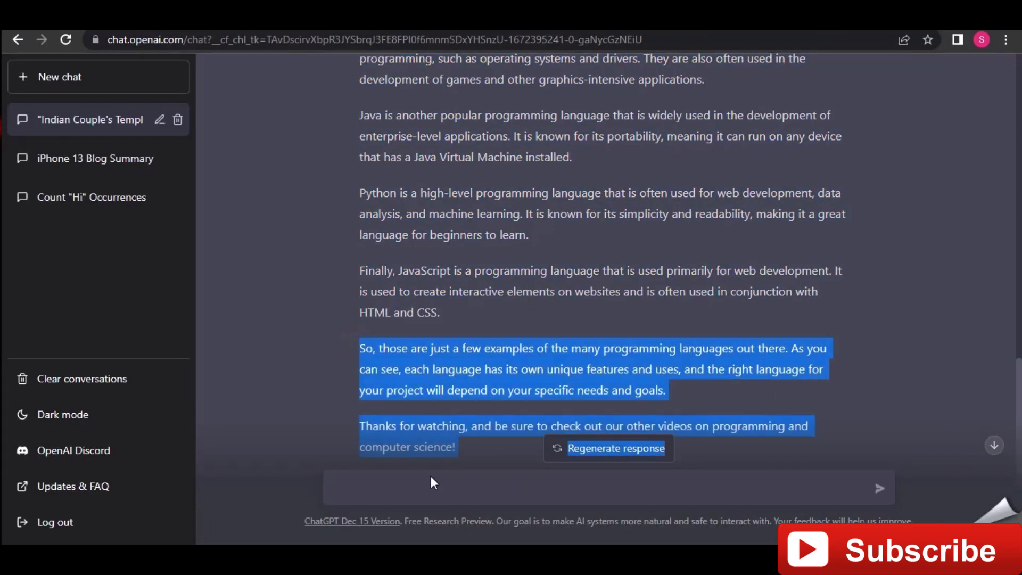
pyautogui.hotkey('ctrl', 'c')
pyautogui.hotkey('alt', 'Tab')
pyautogui.hotkey('ctrl', 'v')
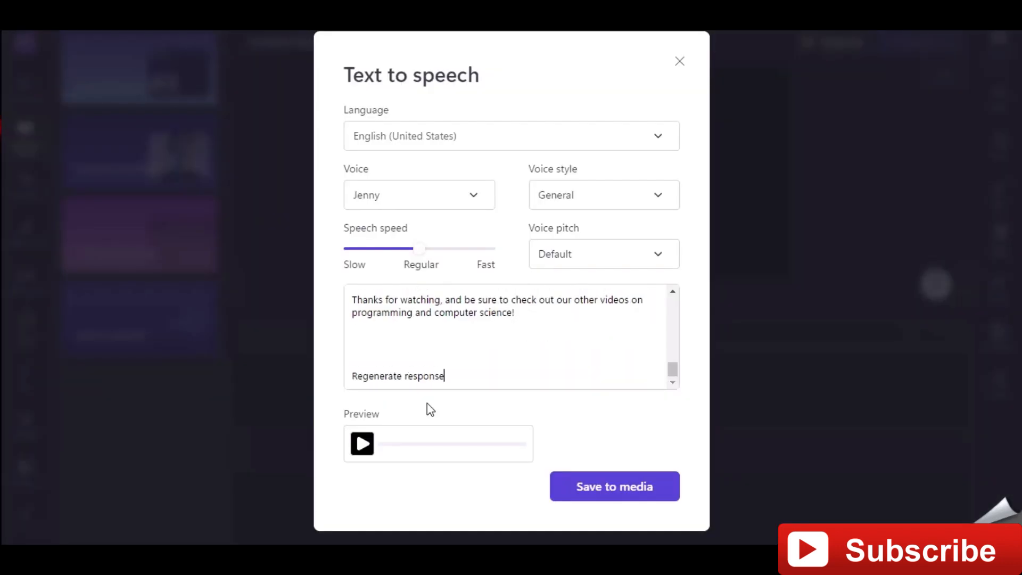
# Step: Remove the stray "Regenerate response" text so the voiceover script ends with "computer science!"
pyautogui.press('BackSpace')
pyautogui.press('BackSpace')
pyautogui.press('BackSpace')
pyautogui.press('BackSpace')
pyautogui.press('BackSpace')
pyautogui.press('BackSpace')
pyautogui.press('BackSpace')
pyautogui.press('BackSpace')
pyautogui.press('BackSpace')
pyautogui.press('BackSpace')
pyautogui.press('BackSpace')
pyautogui.press('BackSpace')
pyautogui.press('BackSpace')
pyautogui.press('BackSpace')
pyautogui.press('BackSpace')
pyautogui.press('BackSpace')
pyautogui.press('BackSpace')
pyautogui.press('BackSpace')
pyautogui.press('BackSpace')
pyautogui.press('BackSpace')
pyautogui.write('cie')
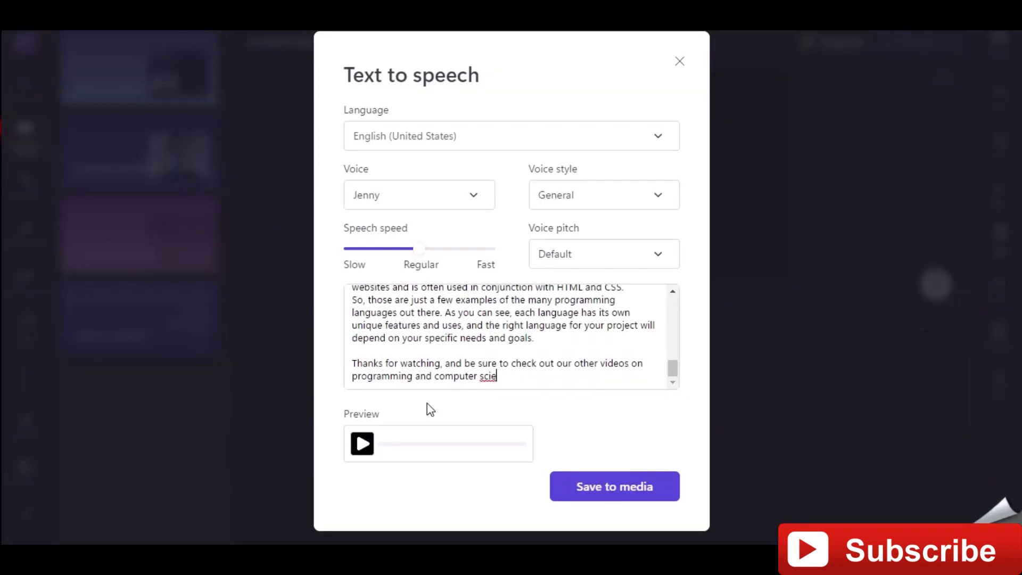
pyautogui.write('nce!')
# Step: Preview the generated voiceover against the script text and save it to the project's media
pyautogui.press('F11')
pyautogui.click(359, 443)
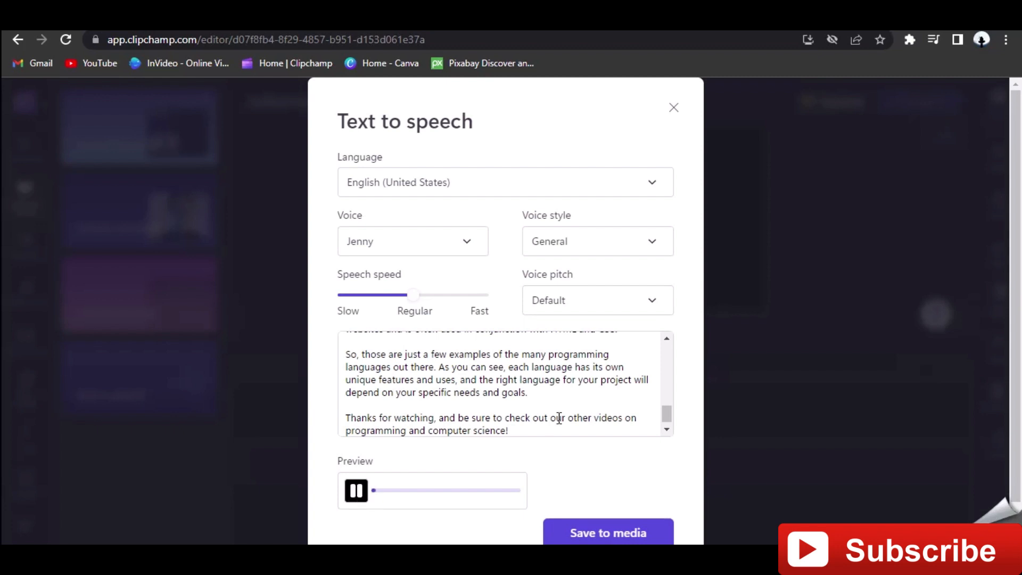
pyautogui.scroll(15, 553, 390)
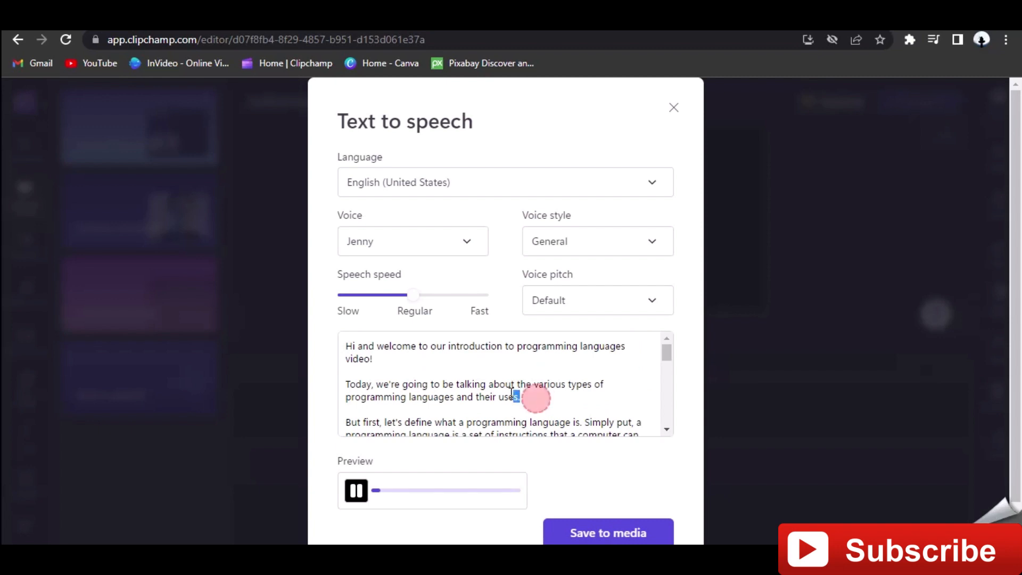
pyautogui.moveTo(532, 394); pyautogui.dragTo(442, 366)
pyautogui.scroll(-2, 441, 366)
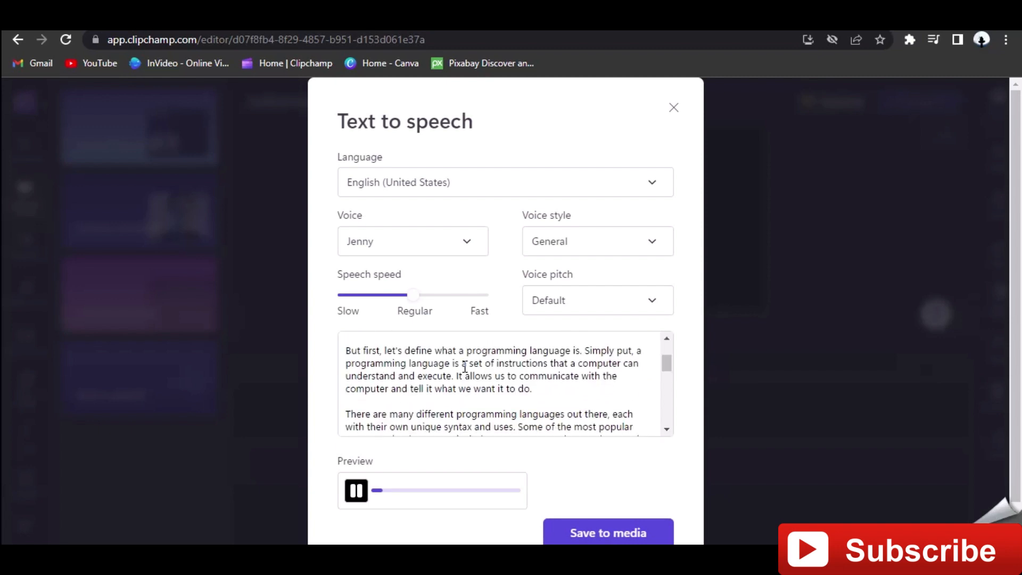
pyautogui.click(606, 534)
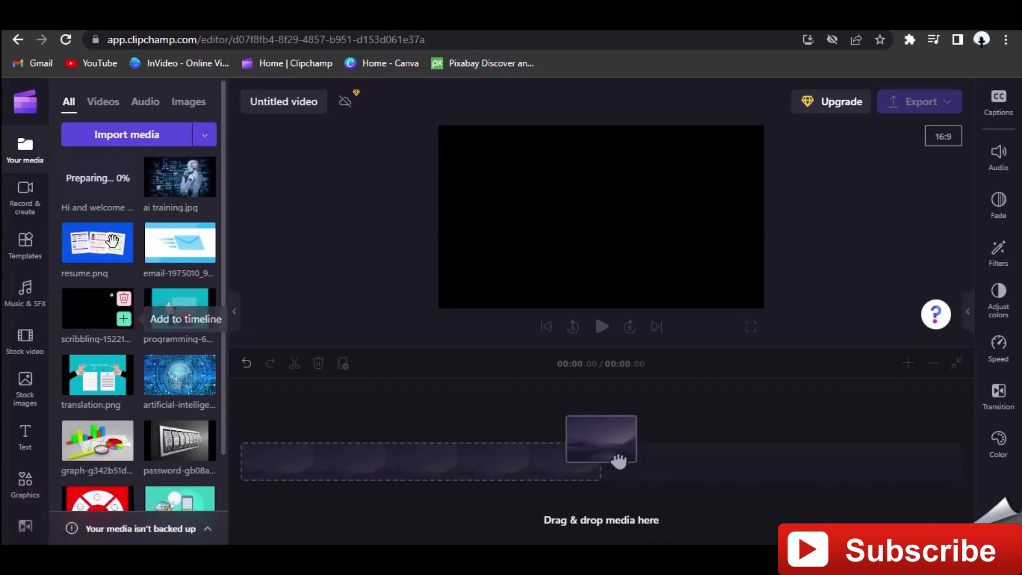
# Step: Add the ai training, resume, email and programming images to the timeline one after another
pyautogui.moveTo(214, 196)
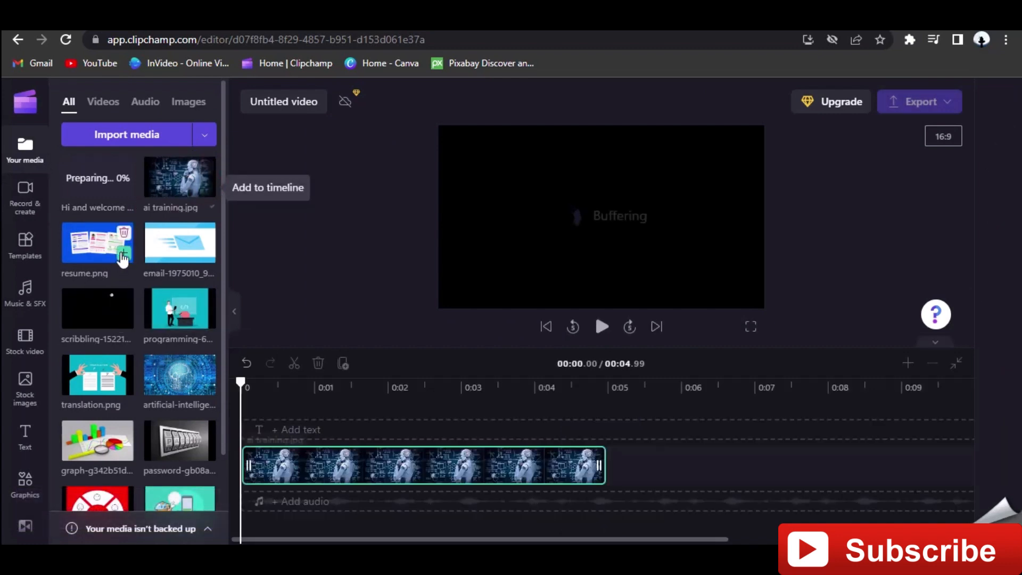
pyautogui.click(123, 253)
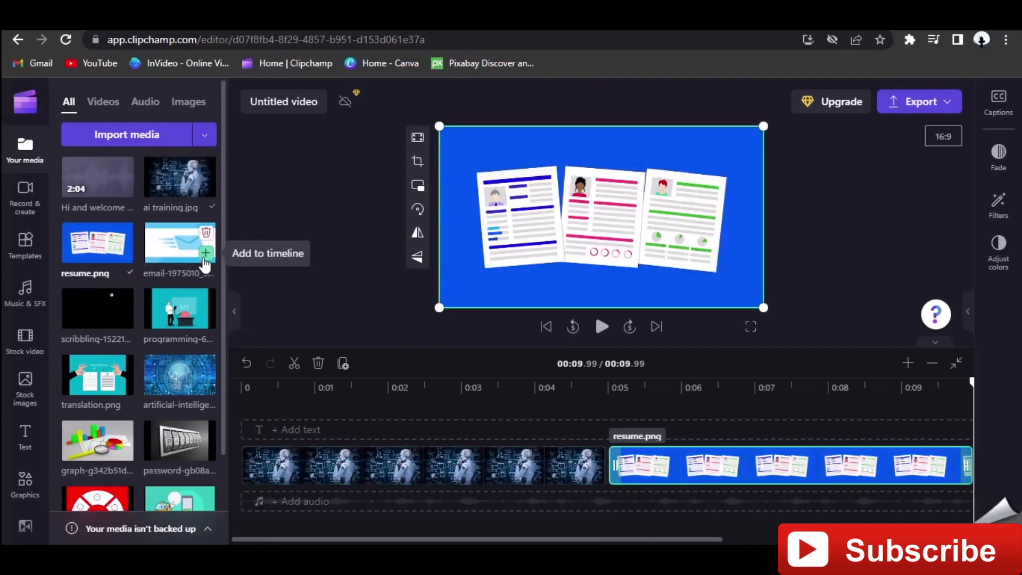
pyautogui.click(205, 253)
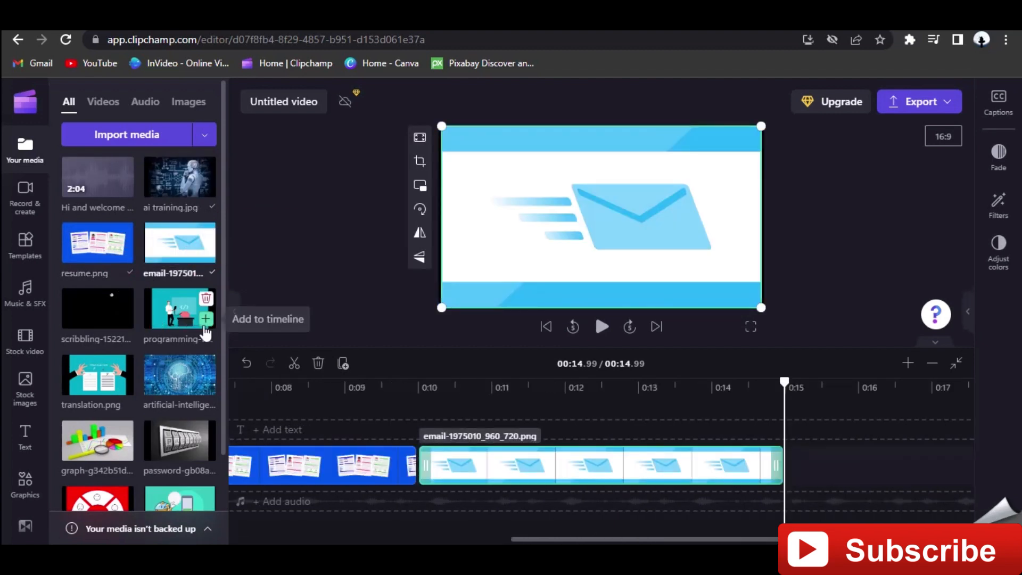
pyautogui.click(205, 318)
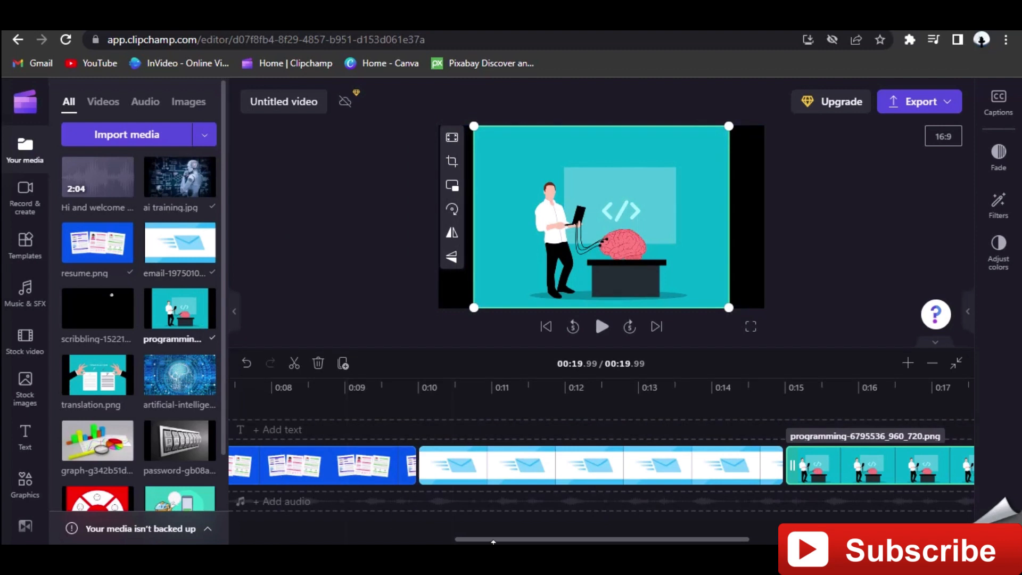
# Step: Return to the start of the timeline and add the generated voiceover audio beneath the images
pyautogui.moveTo(492, 539); pyautogui.dragTo(179, 500)
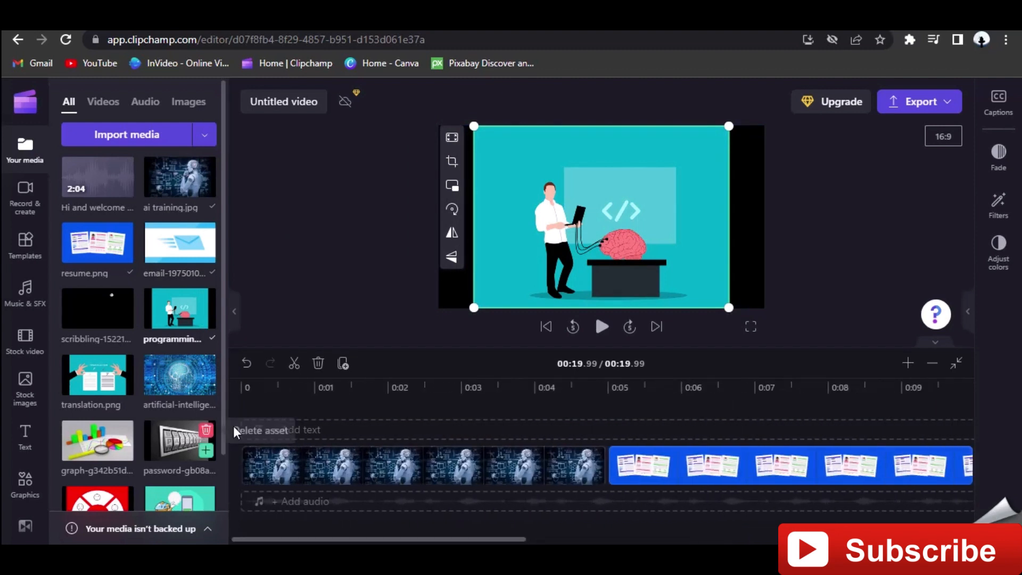
pyautogui.click(246, 405)
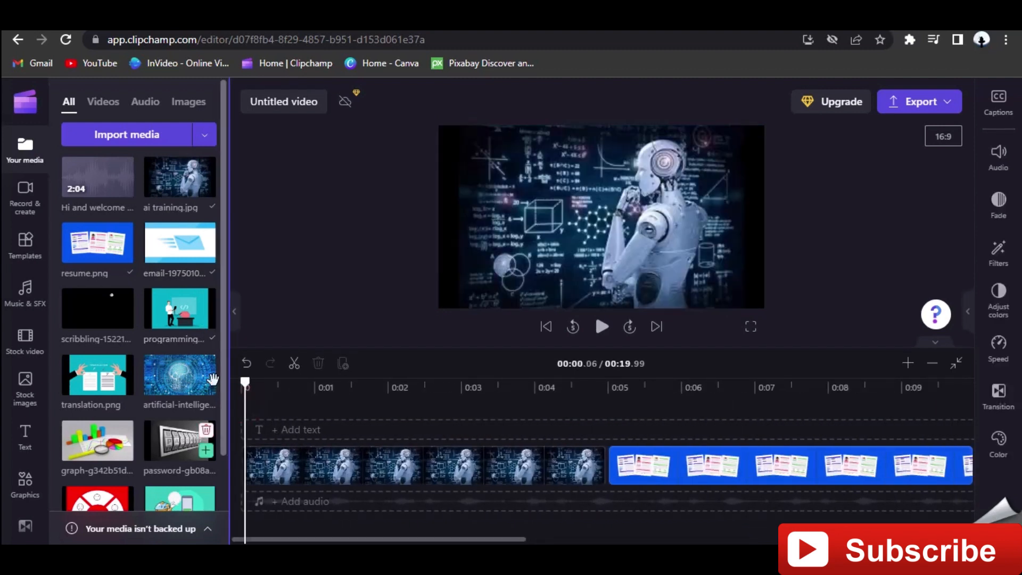
pyautogui.moveTo(122, 197)
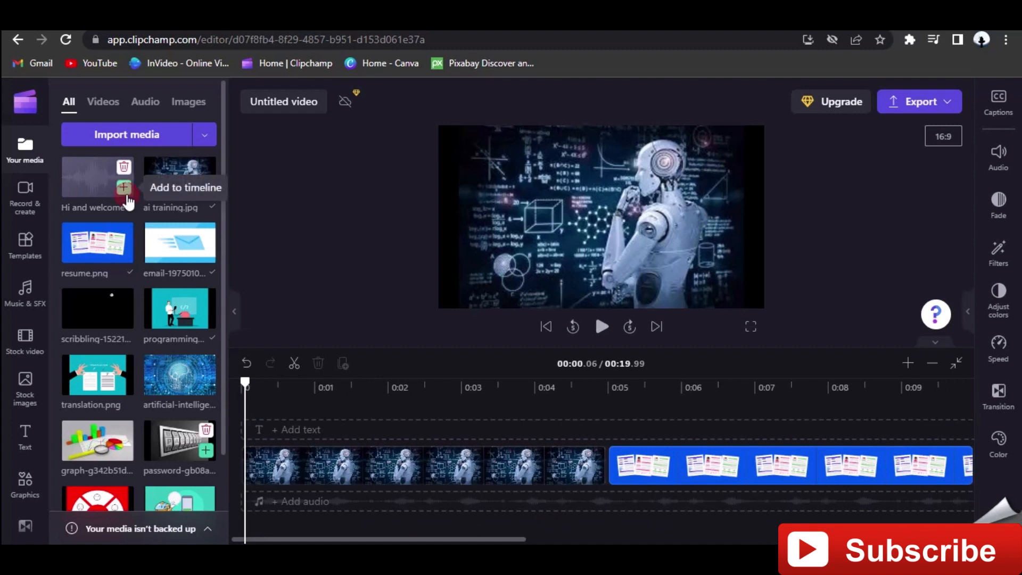
pyautogui.click(124, 187)
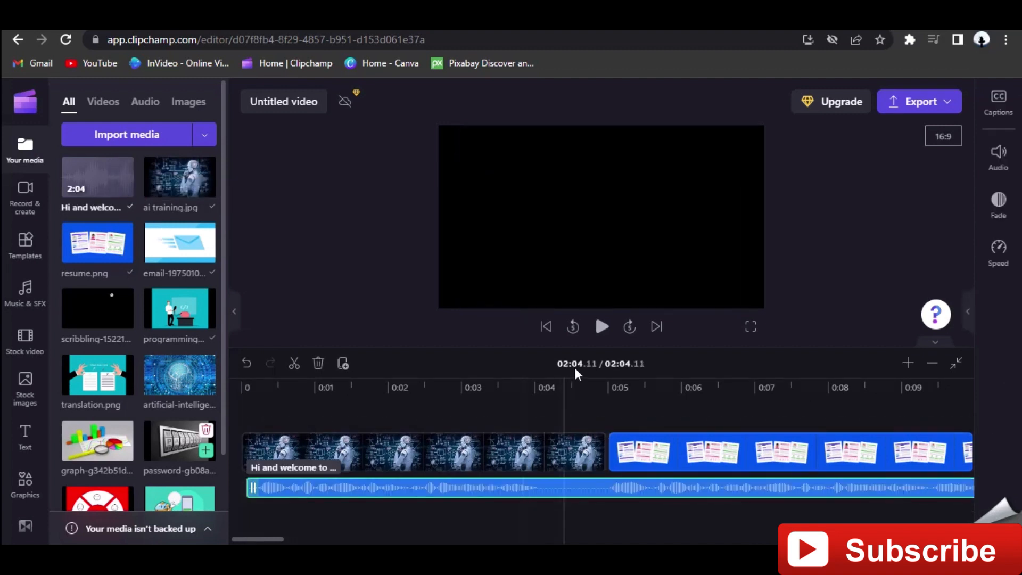
# Step: Play the assembled video in full screen to preview the images with the voiceover
pyautogui.click(602, 327)
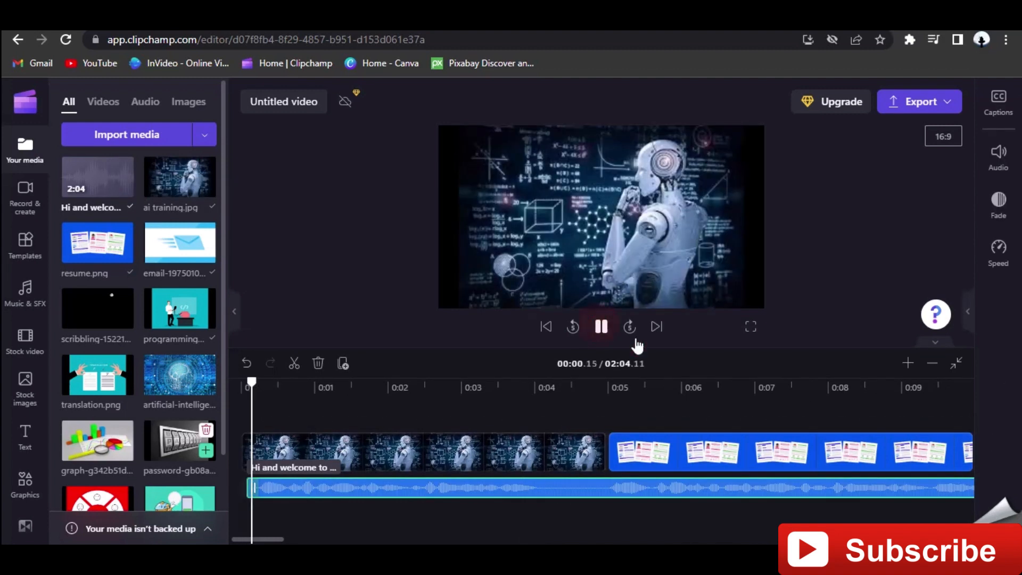
pyautogui.click(750, 326)
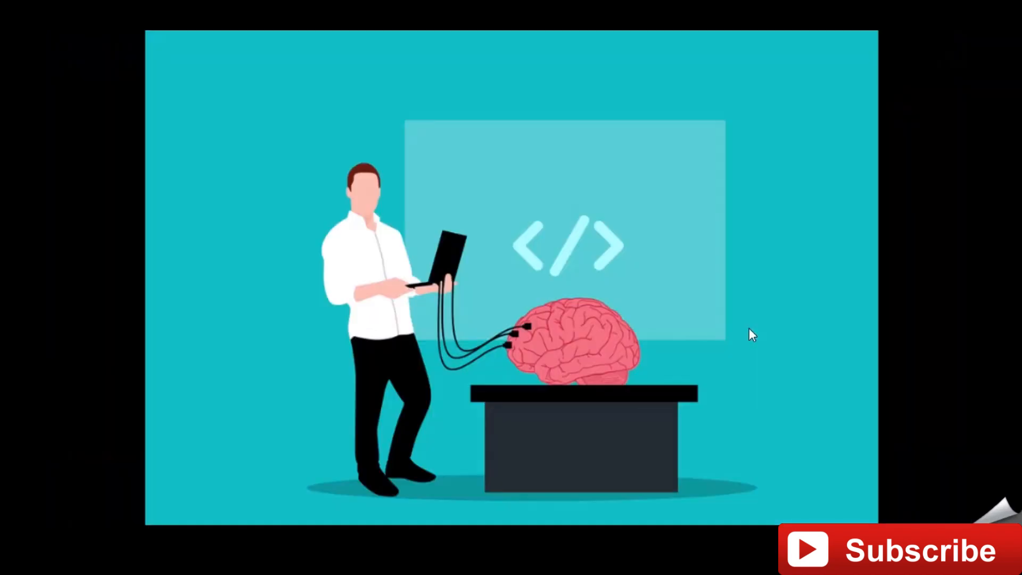
pyautogui.press('Escape')
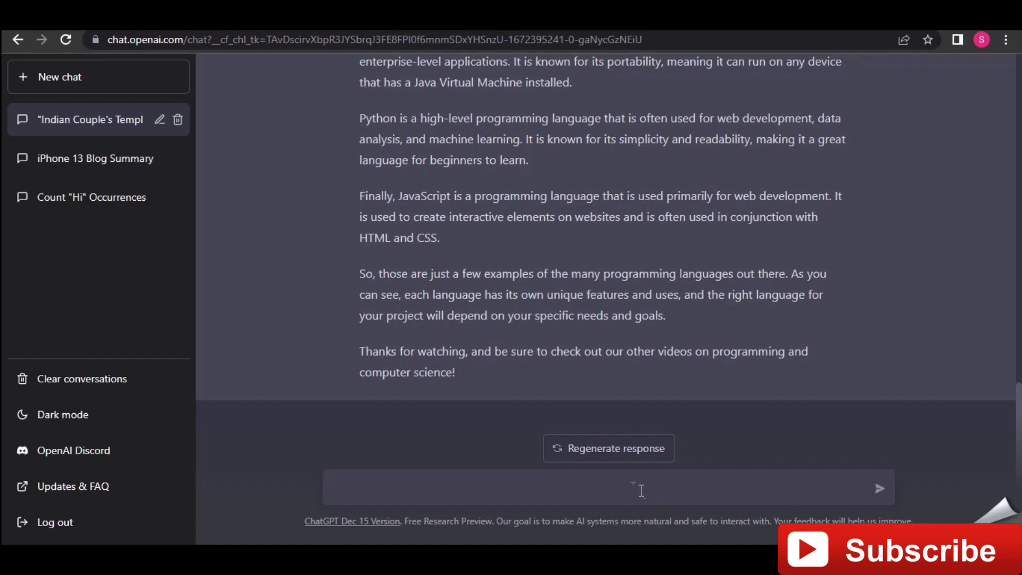
# Step: Ask ChatGPT to "Write a Java code to print a pyramid of height 5"
pyautogui.click(625, 487)
pyautogui.write('Write a Java code to')
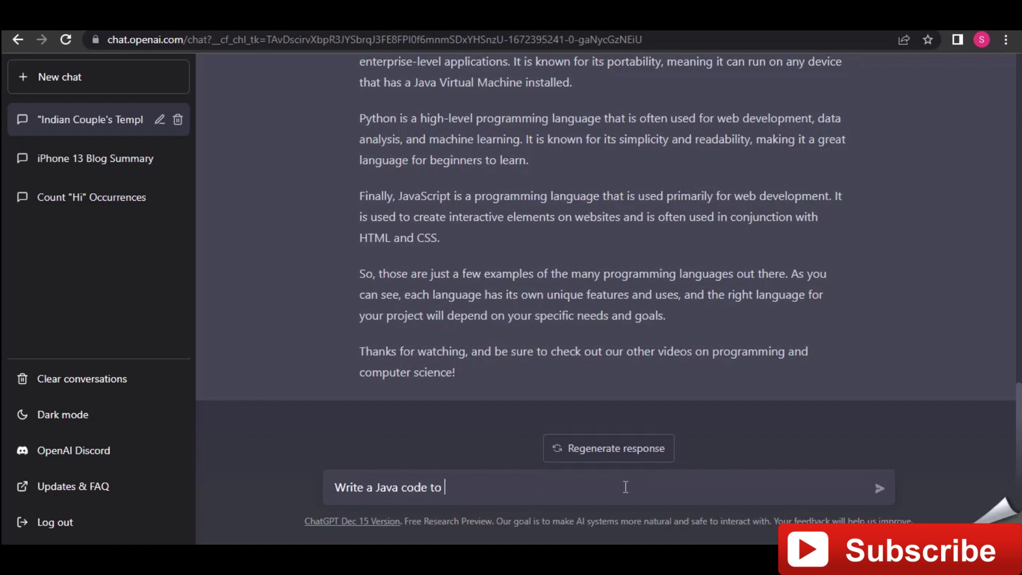
pyautogui.write(' print a pyramid of heeih')
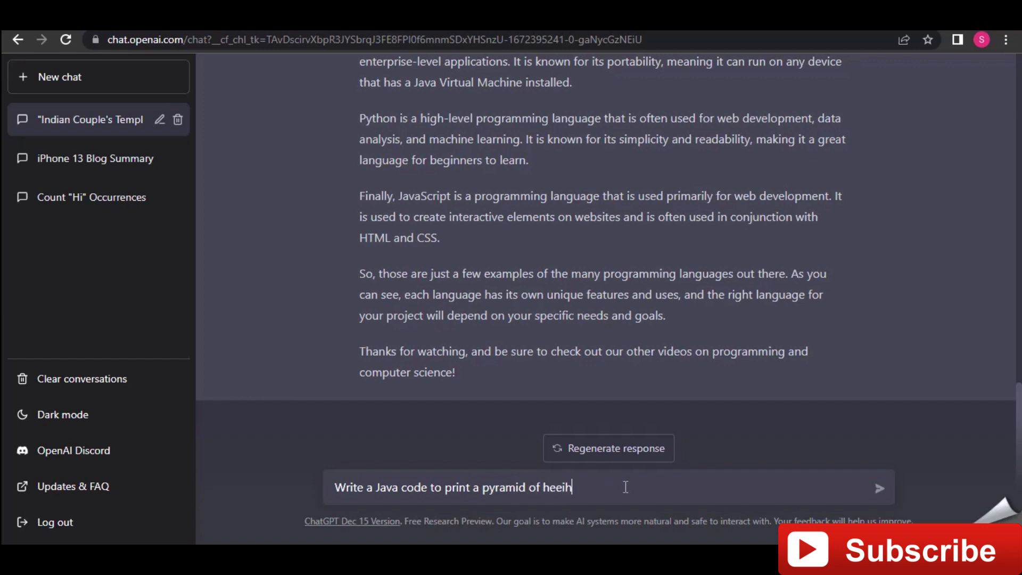
pyautogui.press('BackSpace')
pyautogui.press('BackSpace')
pyautogui.write('ight 5')
pyautogui.press('Return')
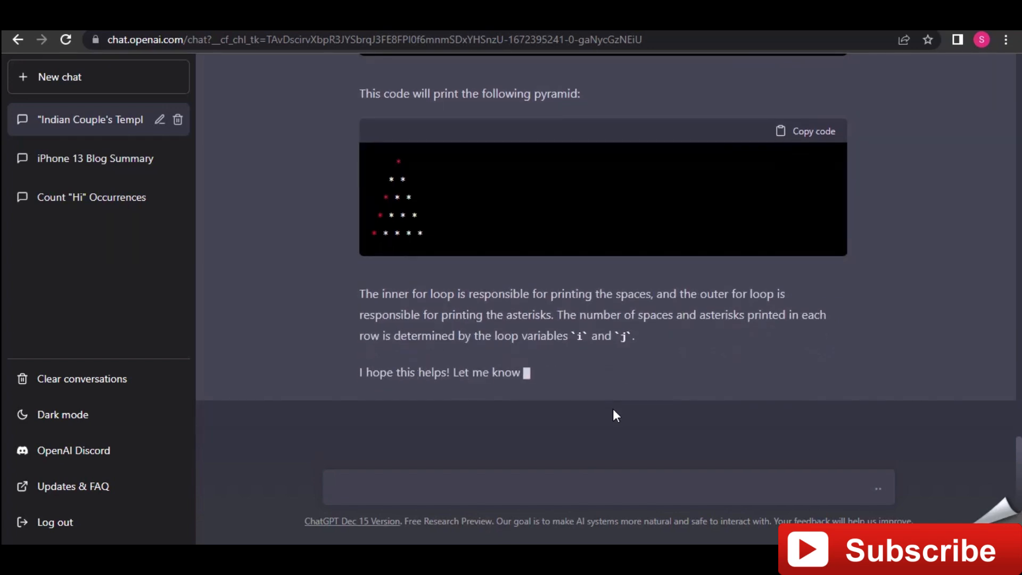
# Step: Copy the generated Java pyramid code and open the OnlineGDB compiler in a new browser tab
pyautogui.scroll(8, 607, 407)
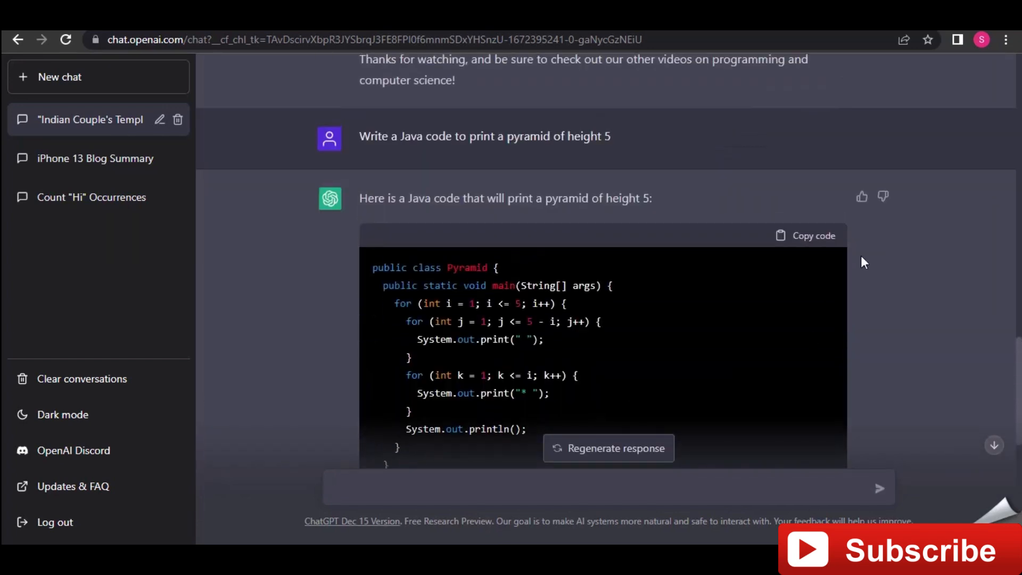
pyautogui.click(809, 235)
pyautogui.hotkey('ctrl', 't')
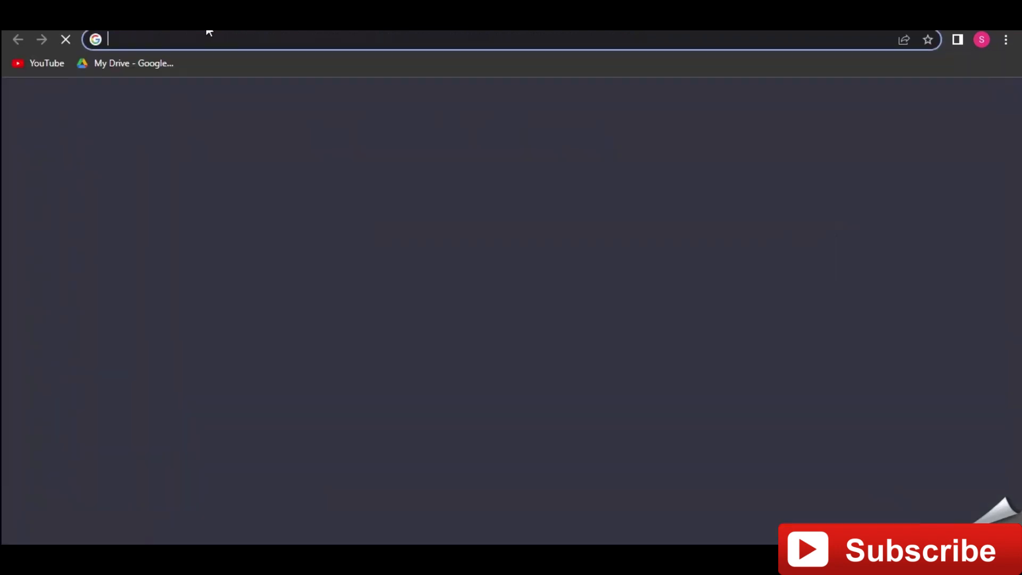
pyautogui.write('gdb')
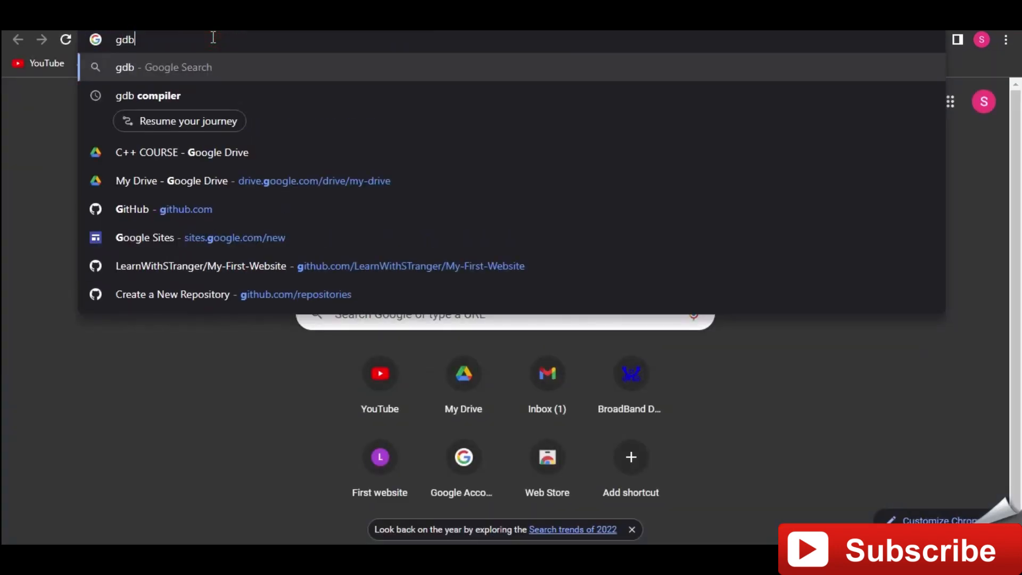
pyautogui.press('Return')
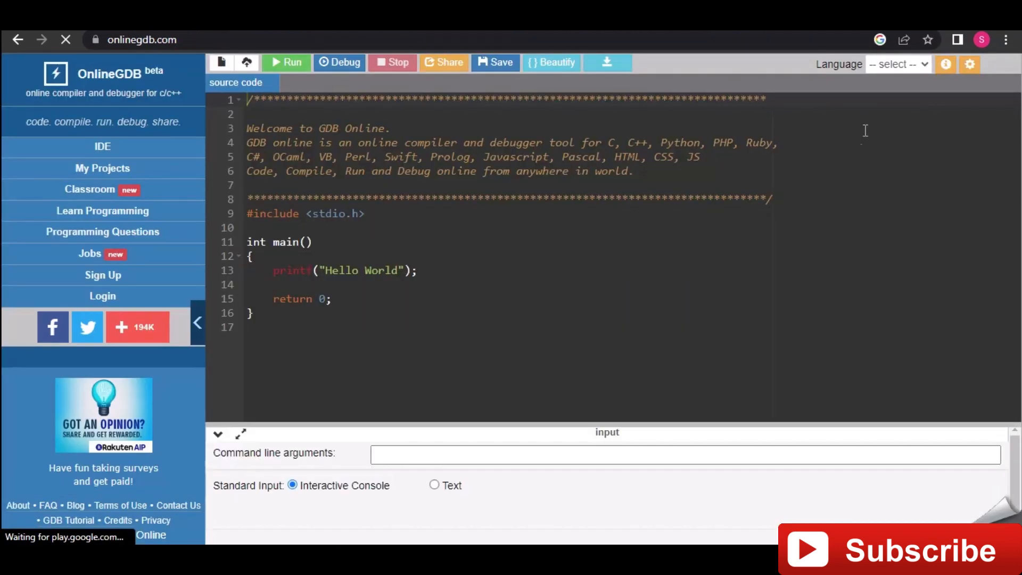
# Step: Set the compiler language to Java and replace the sample program with the copied pyramid code
pyautogui.click(899, 63)
pyautogui.click(887, 188)
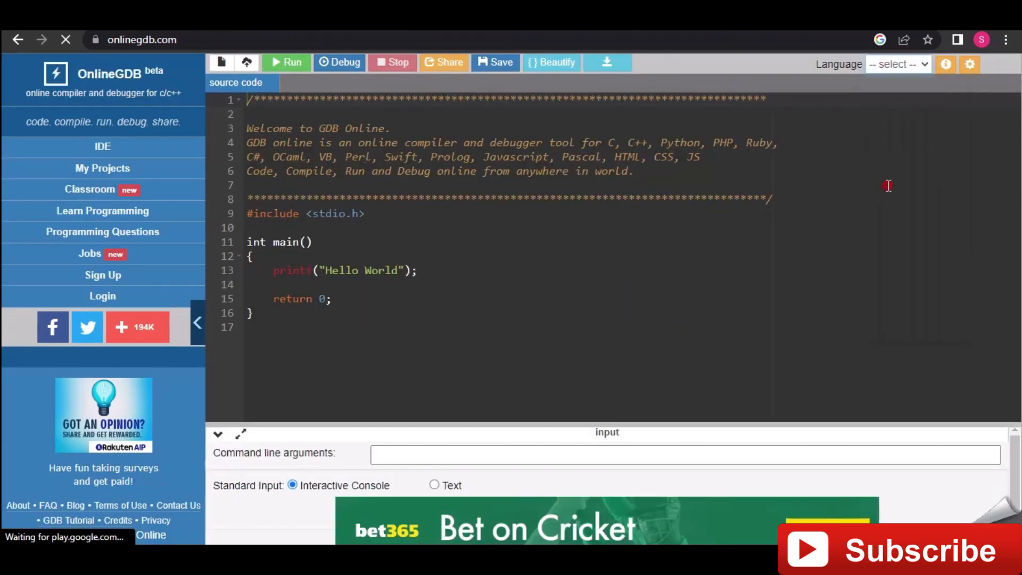
pyautogui.click(561, 303)
pyautogui.hotkey('ctrl', 'a')
pyautogui.hotkey('ctrl', 'v')
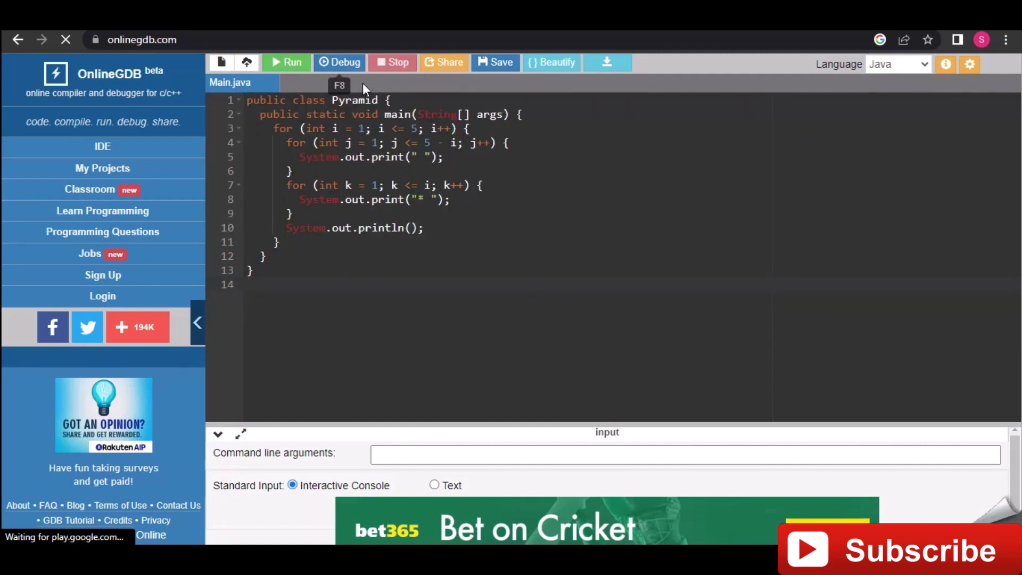
# Step: Rename the public class from Pyramid to Main on line 1
pyautogui.click(381, 99)
pyautogui.press('BackSpace')
pyautogui.press('BackSpace')
pyautogui.press('BackSpace')
pyautogui.press('BackSpace')
pyautogui.press('BackSpace')
pyautogui.press('BackSpace')
pyautogui.press('BackSpace')
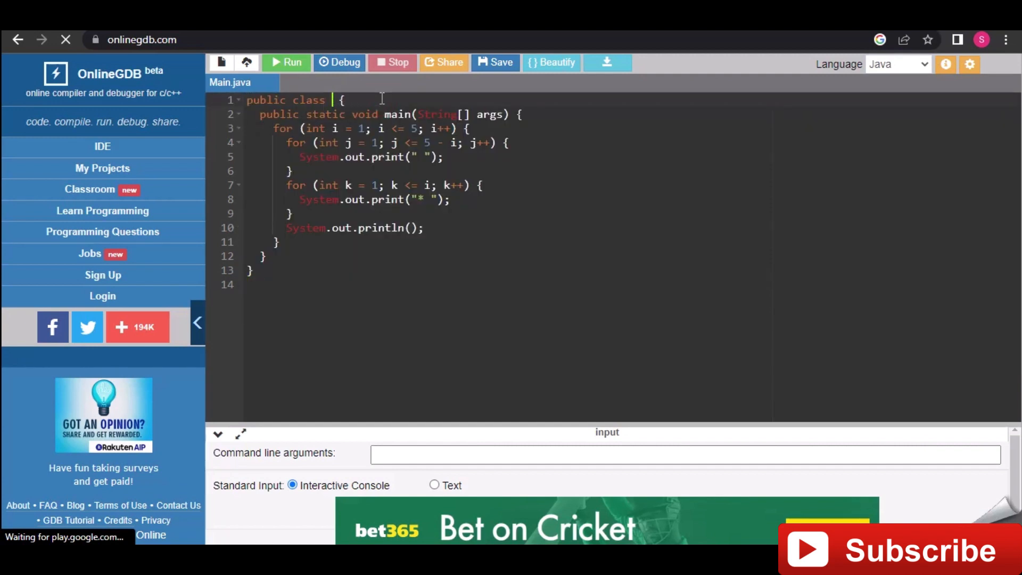
pyautogui.write('Main')
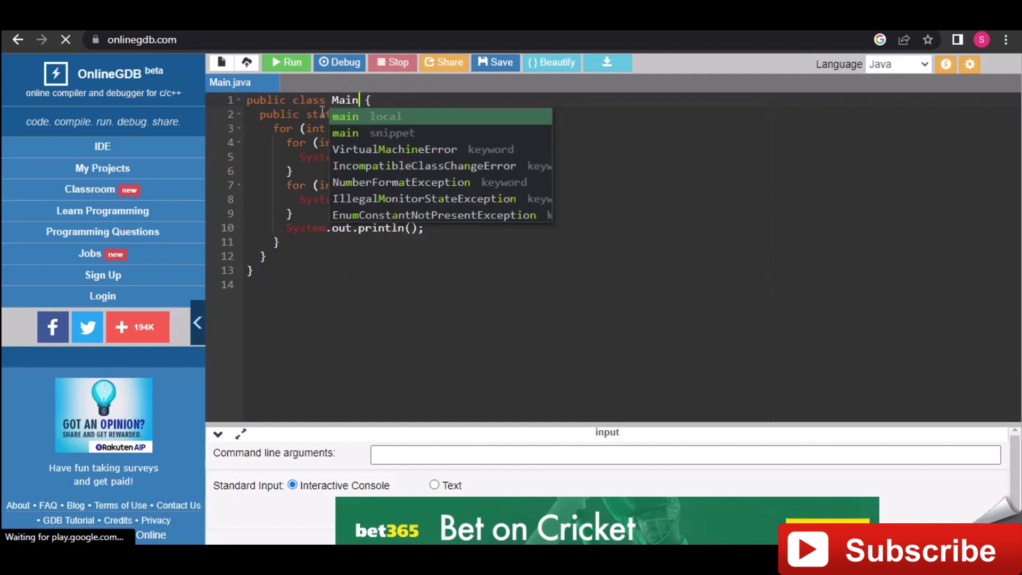
# Step: Run the Java program and enlarge the output console
pyautogui.click(314, 142)
pyautogui.click(274, 66)
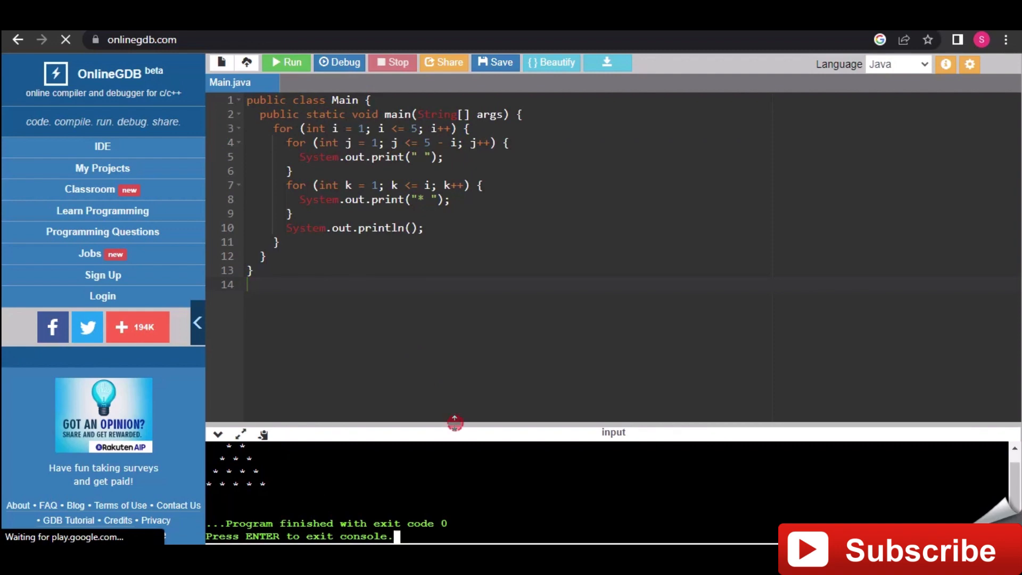
pyautogui.moveTo(453, 425); pyautogui.dragTo(494, 292)
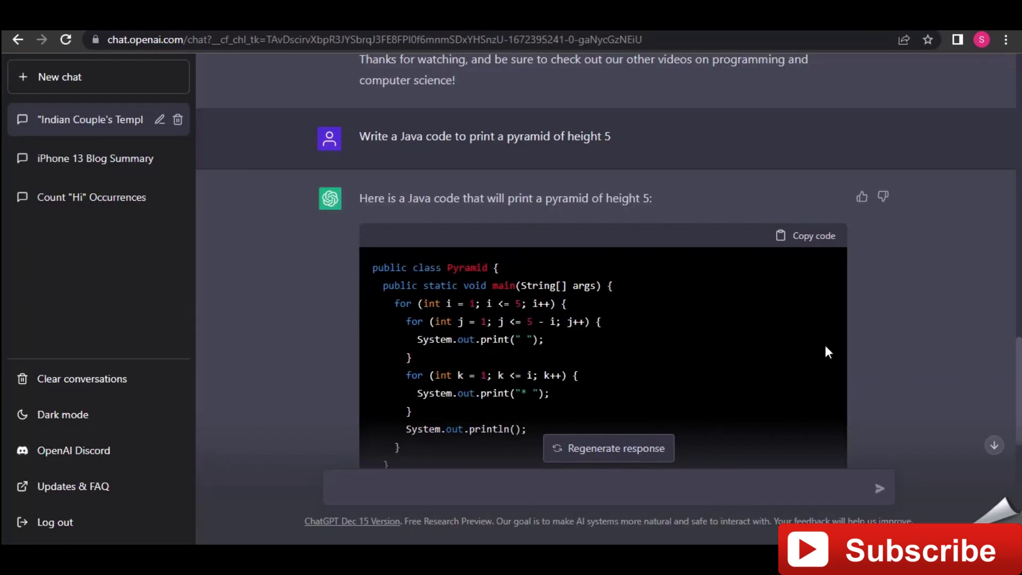
# Step: Delete the semicolon after System.out.println() on line 10 in OnlineGDB and run the program again
pyautogui.scroll(-8, 827, 351)
pyautogui.click(664, 496)
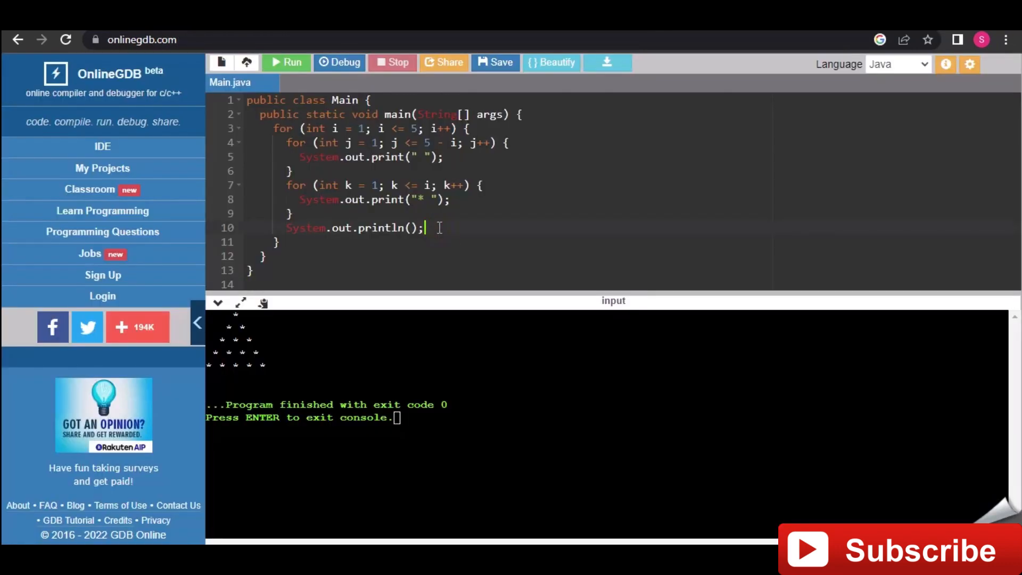
pyautogui.press('BackSpace')
pyautogui.click(288, 63)
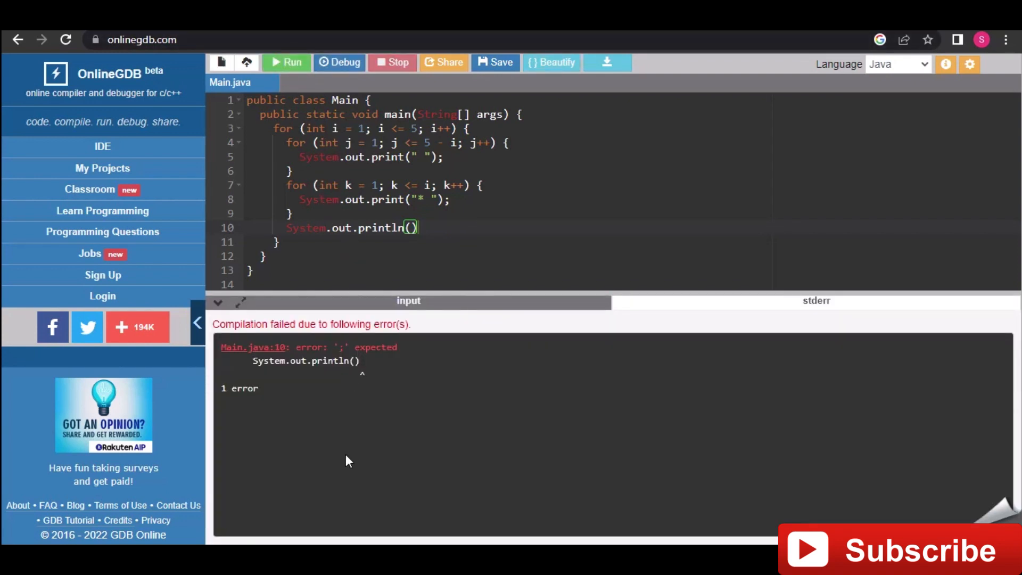
# Step: Copy the whole faulty program and send it to ChatGPT below the prompt "Find error in this code" and a // line
pyautogui.click(331, 266)
pyautogui.hotkey('ctrl', 'a')
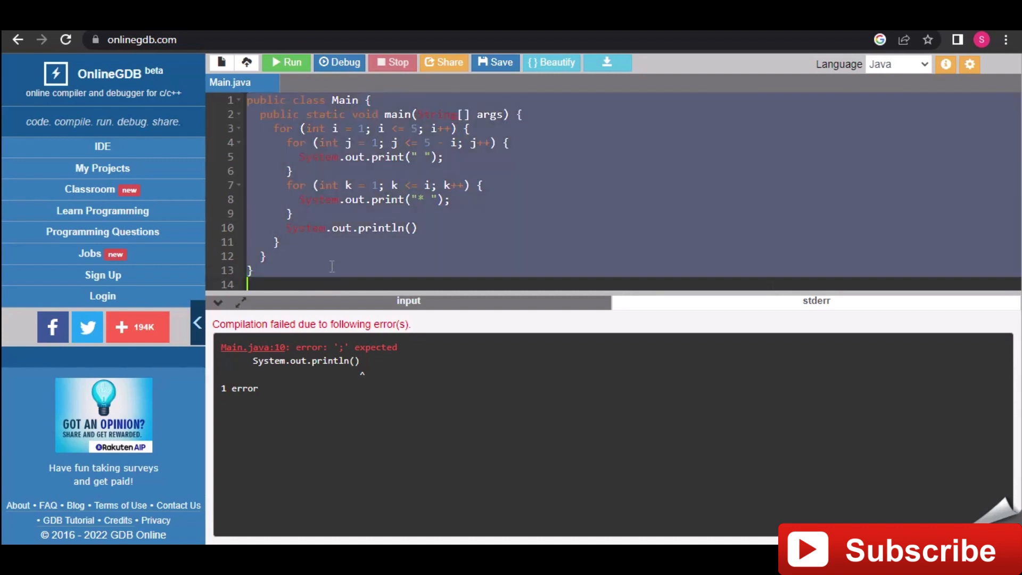
pyautogui.hotkey('ctrl', 'Tab')
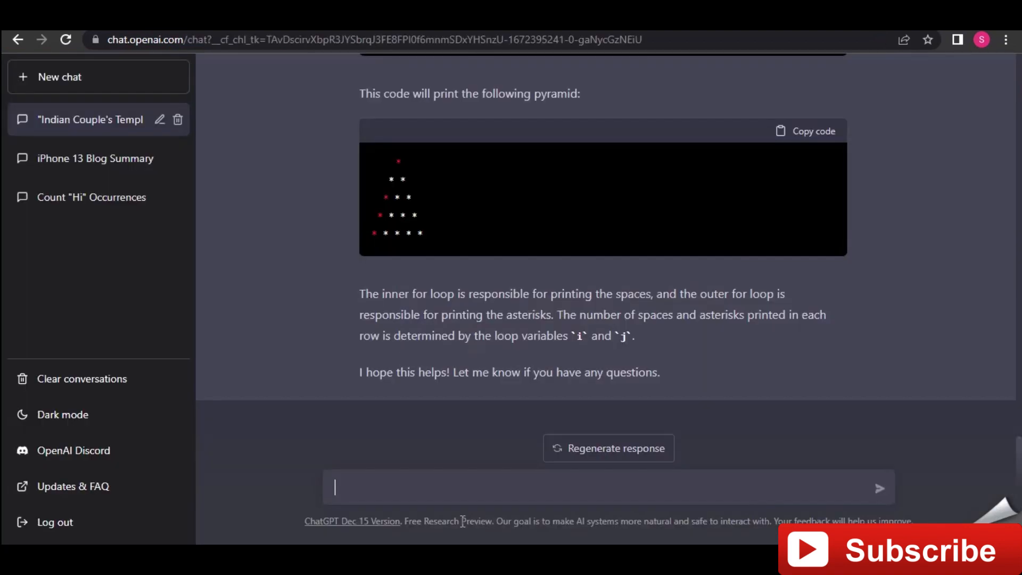
pyautogui.click(446, 482)
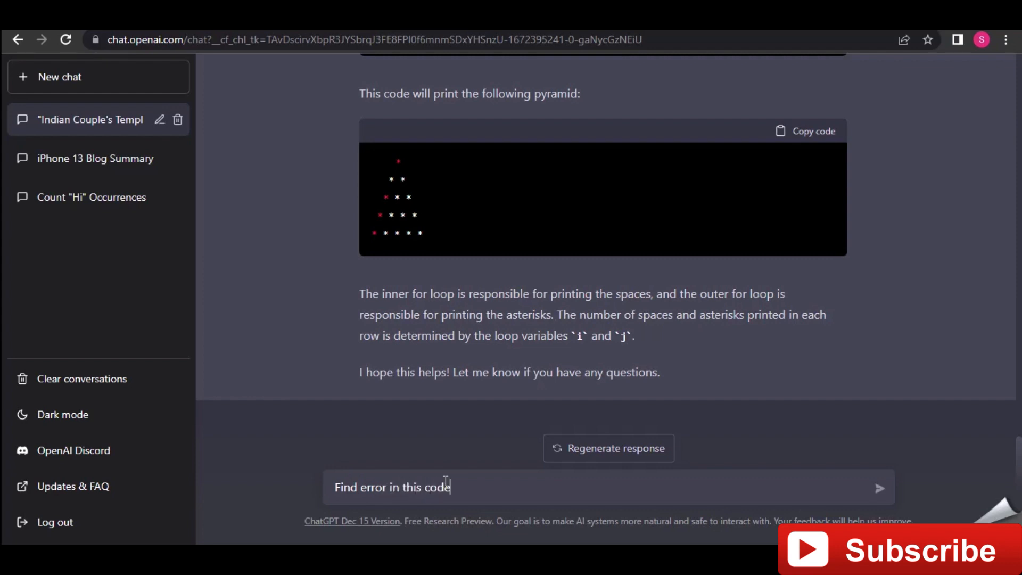
pyautogui.write('Find error in this code')
pyautogui.hotkey('shift', 'Return')
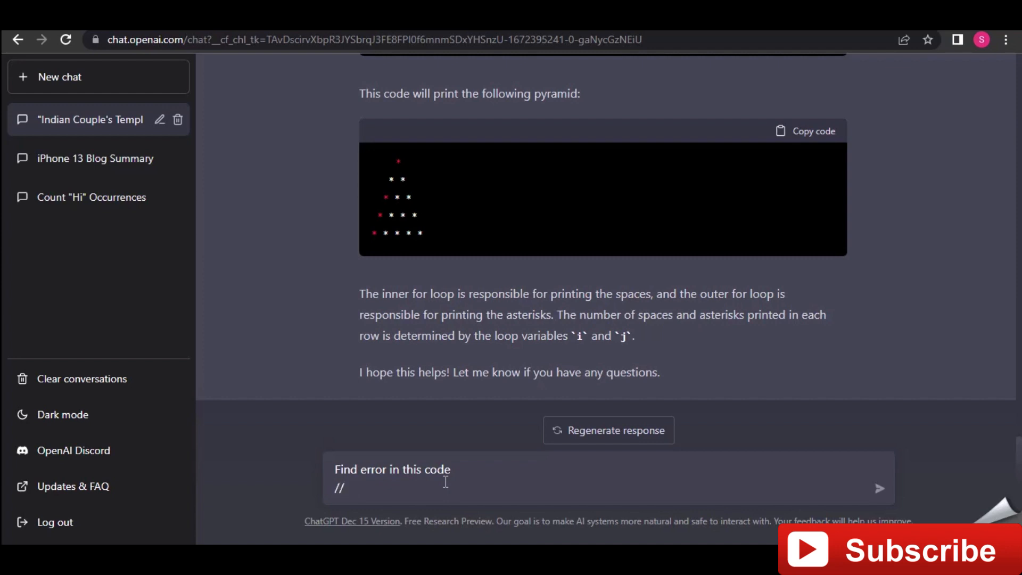
pyautogui.write('//')
pyautogui.hotkey('shift', 'Return')
pyautogui.hotkey('ctrl', 'v')
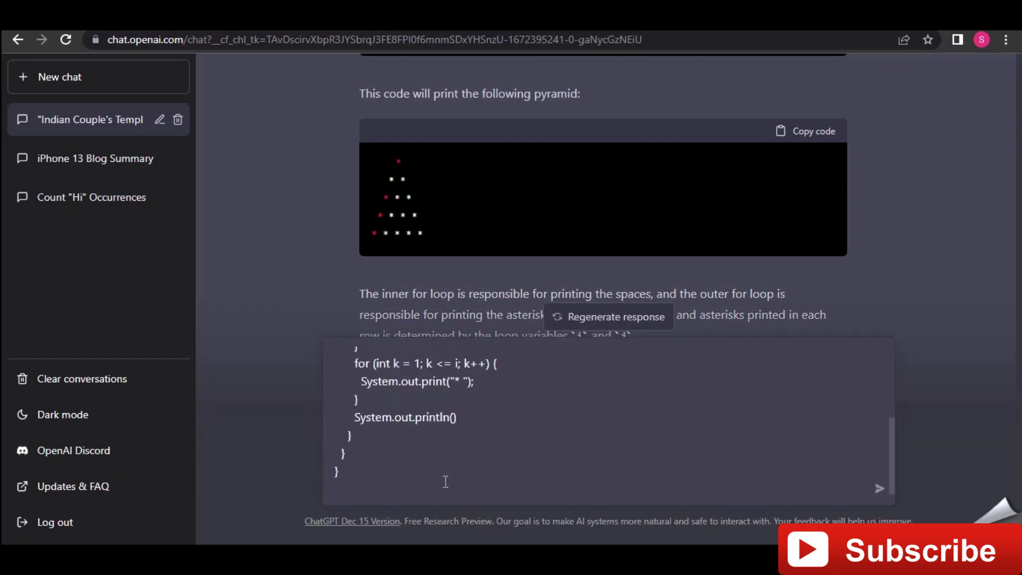
pyautogui.press('Return')
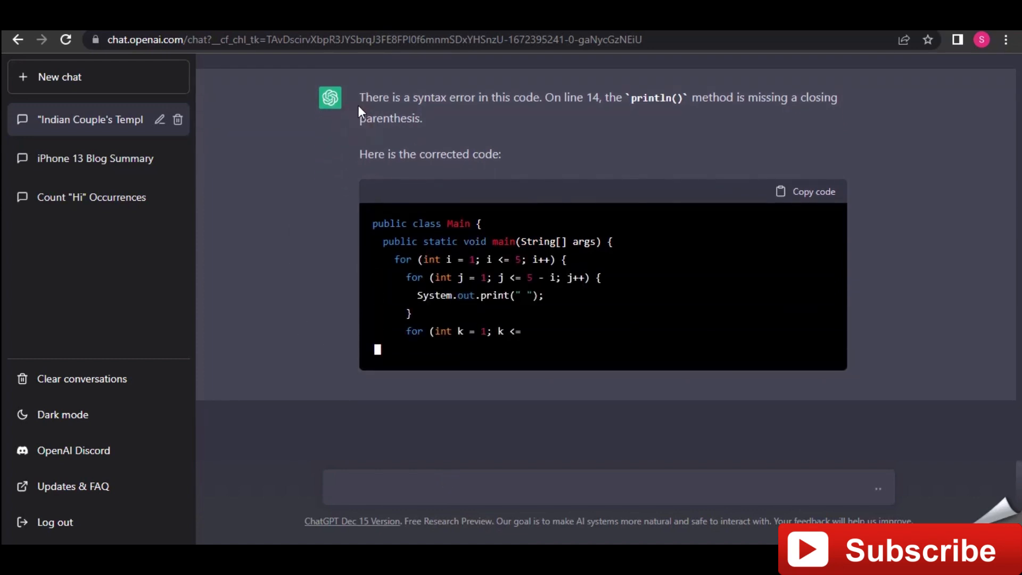
# Step: Read ChatGPT's explanation of the syntax error and examine the corrected code
pyautogui.moveTo(369, 97); pyautogui.dragTo(616, 133)
pyautogui.click(319, 258)
pyautogui.scroll(5, 319, 258)
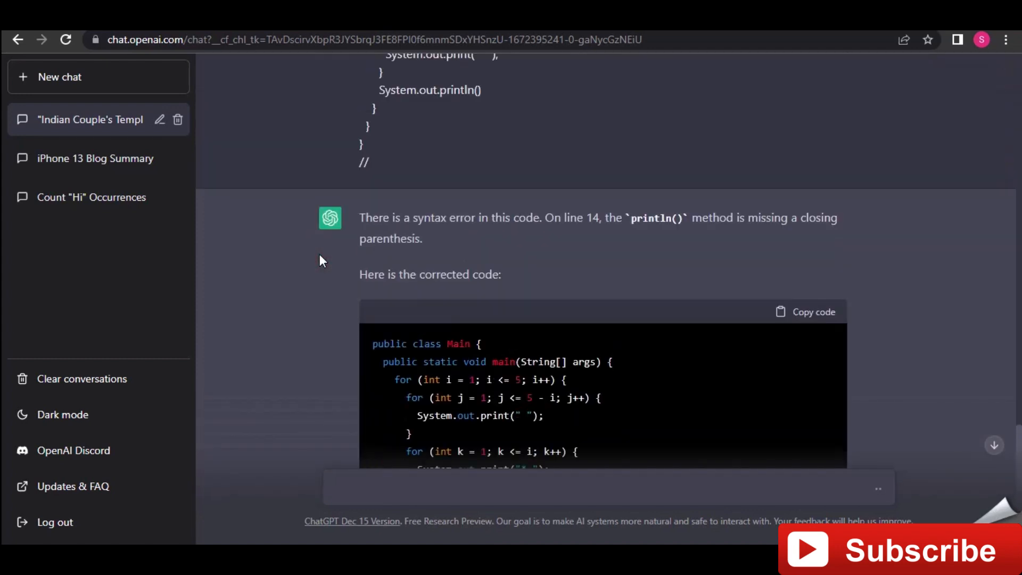
pyautogui.moveTo(360, 264); pyautogui.dragTo(824, 257)
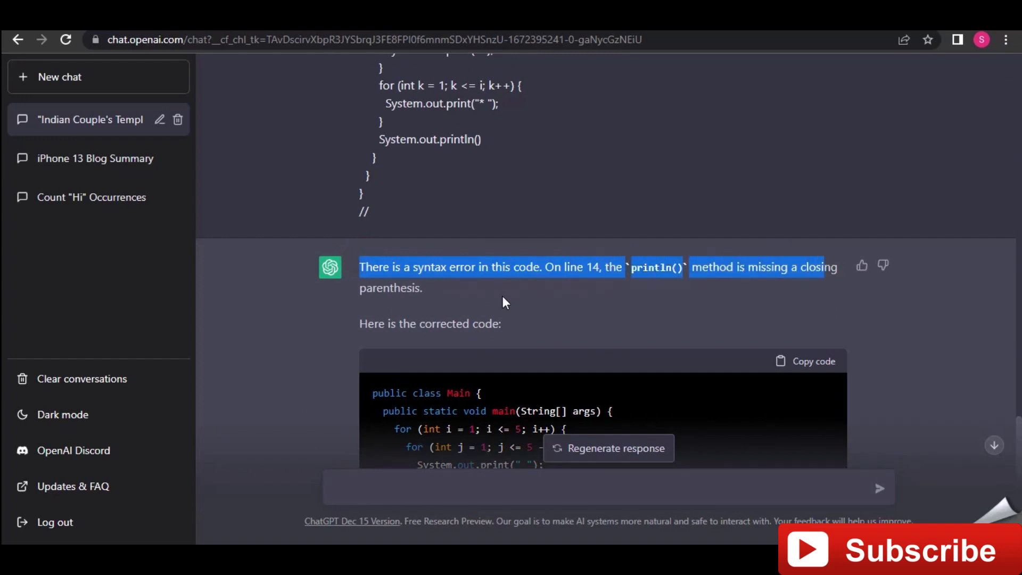
pyautogui.click(505, 303)
pyautogui.scroll(-5, 507, 306)
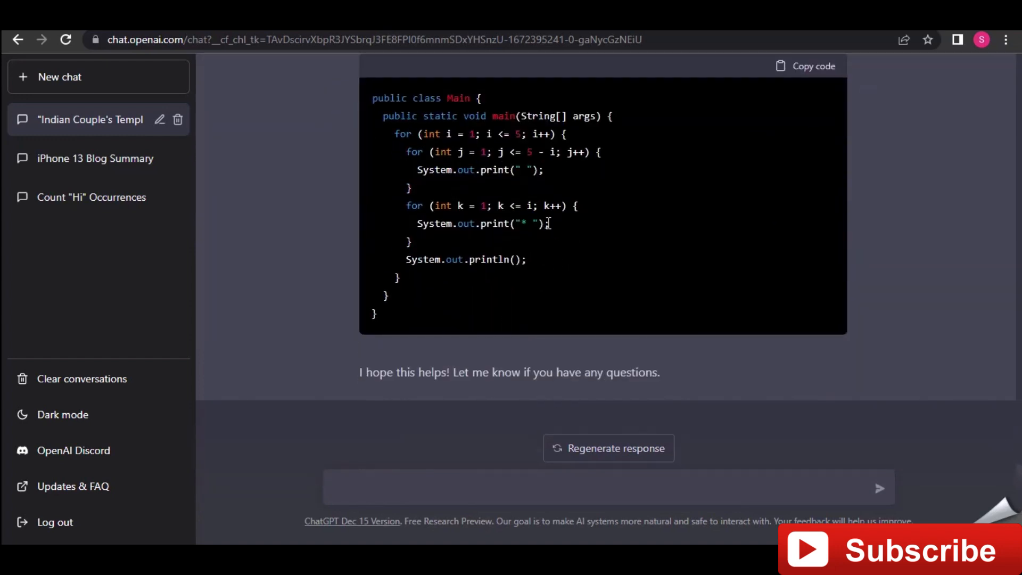
# Step: Copy ChatGPT's corrected code and replace the entire faulty program in OnlineGDB with it
pyautogui.scroll(3, 507, 297)
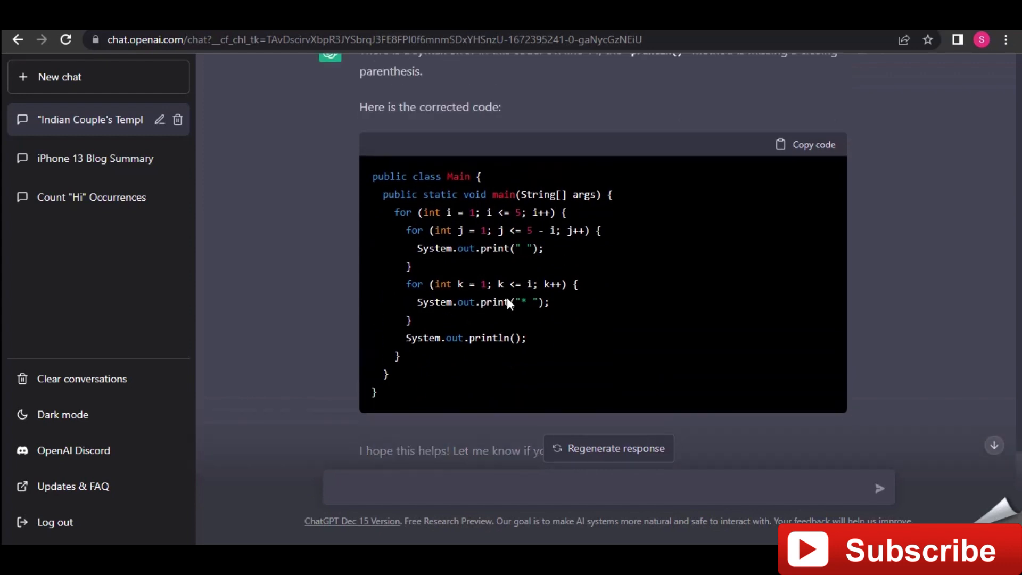
pyautogui.click(807, 217)
pyautogui.hotkey('ctrl', 'Tab')
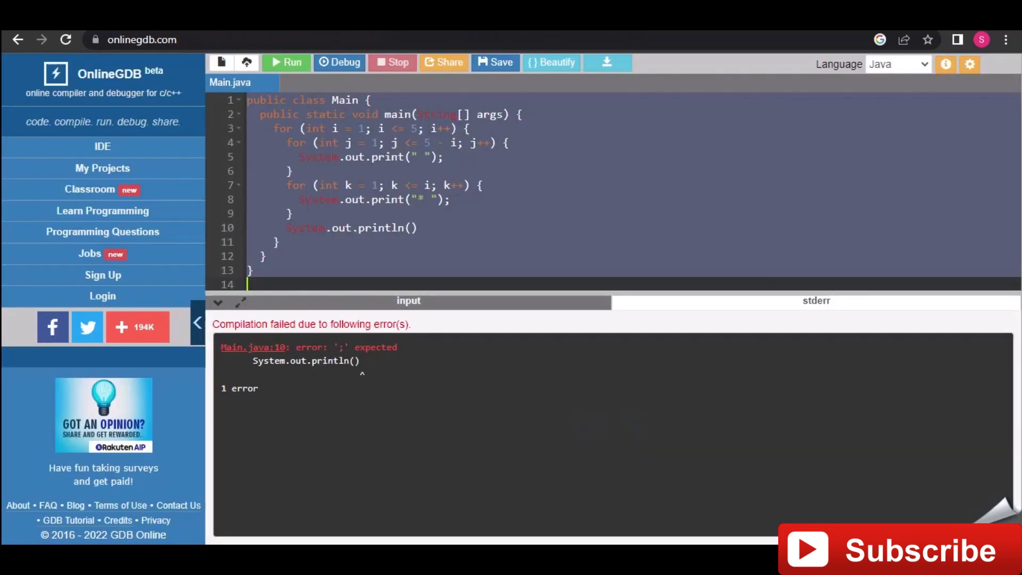
pyautogui.click(440, 252)
pyautogui.hotkey('ctrl', 'a')
pyautogui.write('public class Main {   public static void main(String[] args) {     for (int i = 1; i <= 5; i++) {       for (int j = 1; j <= 5 - i; j++) {         System.out.print(" ");       }       for (int k = 1; k <= i; k++) {         System.out.print("* ");       }       System.out.println();     }   } }')
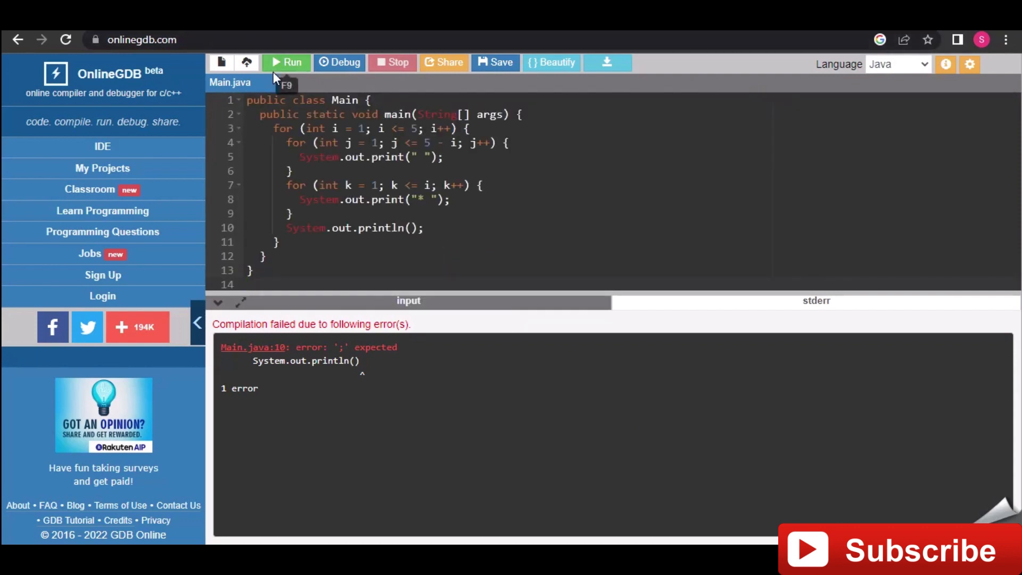